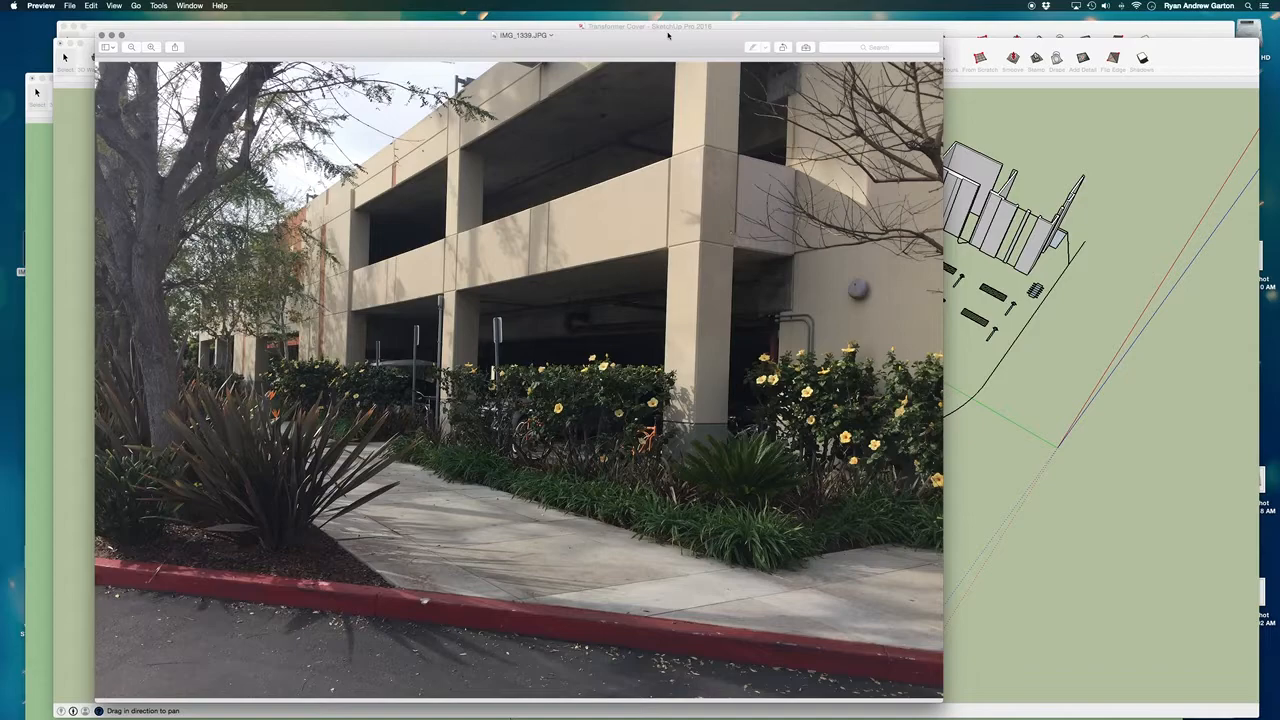
- Shrink and reposition the IMG_1339.JPG photo window to review the site photo
mouse_move(668, 35)
mouse_down()
mouse_move(809, 54)
mouse_move(871, 37)
mouse_move(938, 96)
mouse_move(1037, 97)
mouse_move(946, 57)
mouse_move(779, 37)
mouse_up()
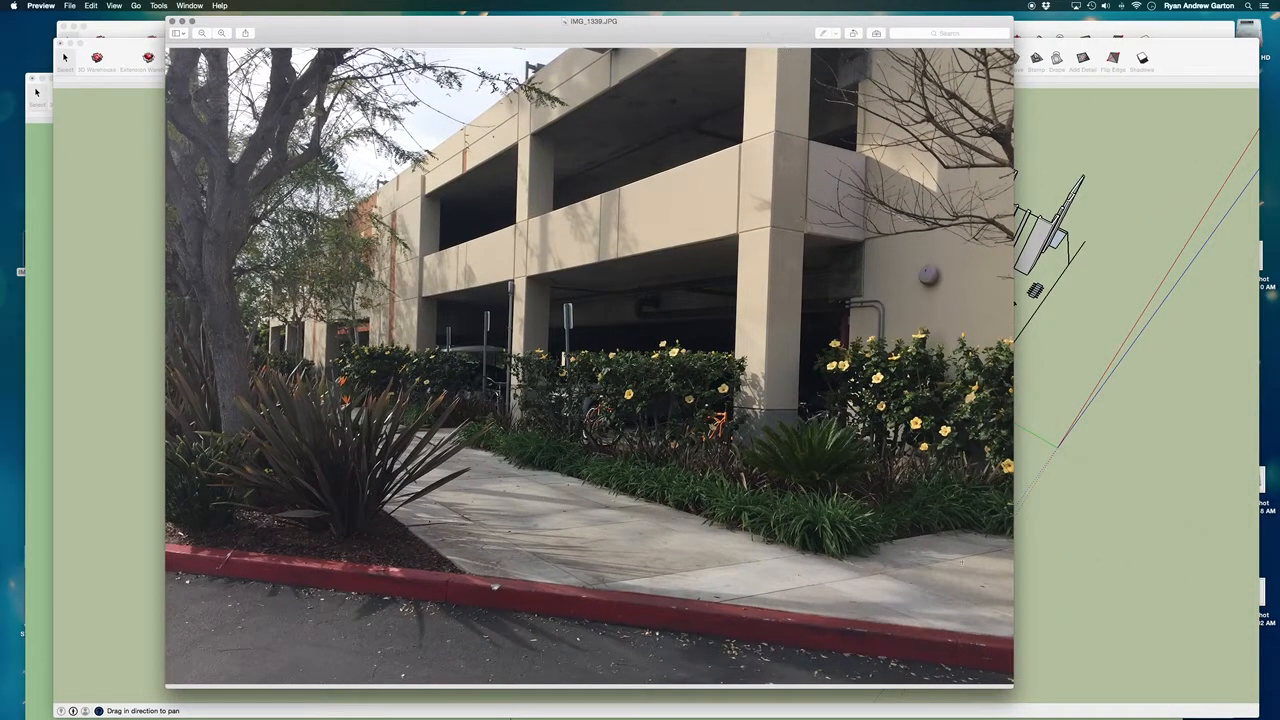
drag(1010, 684, 996, 663)
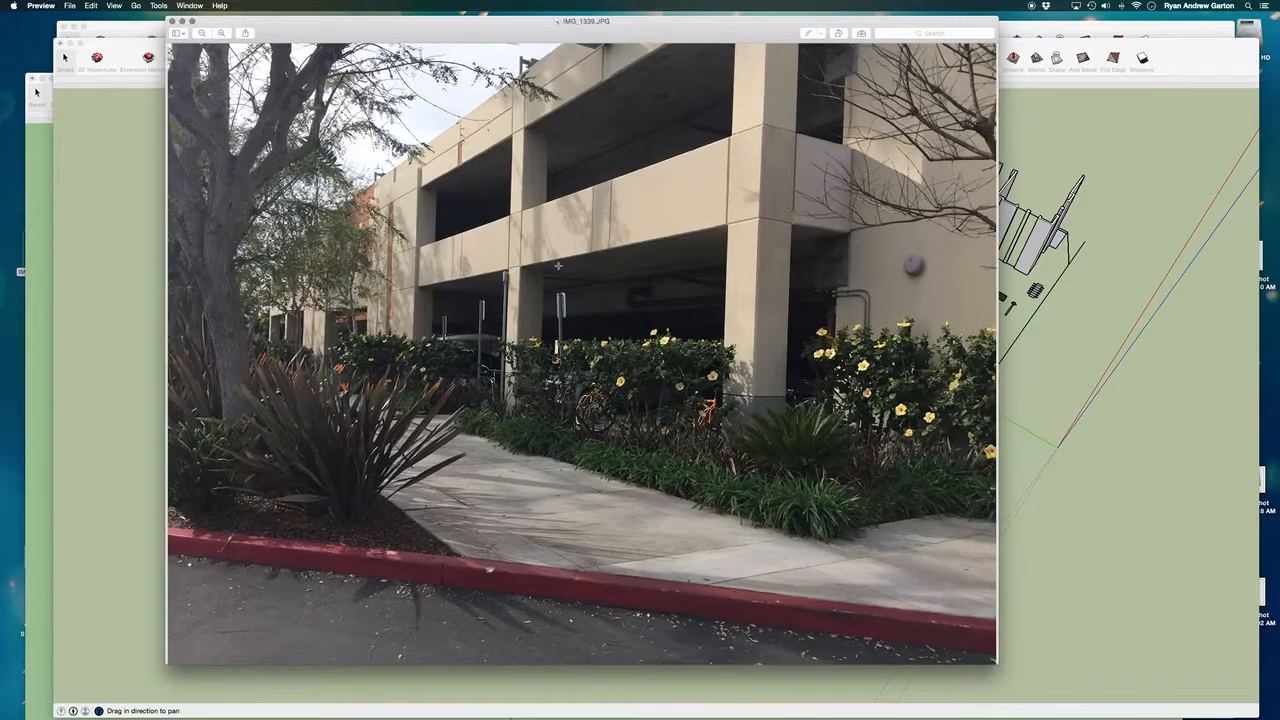
drag(339, 29, 318, 48)
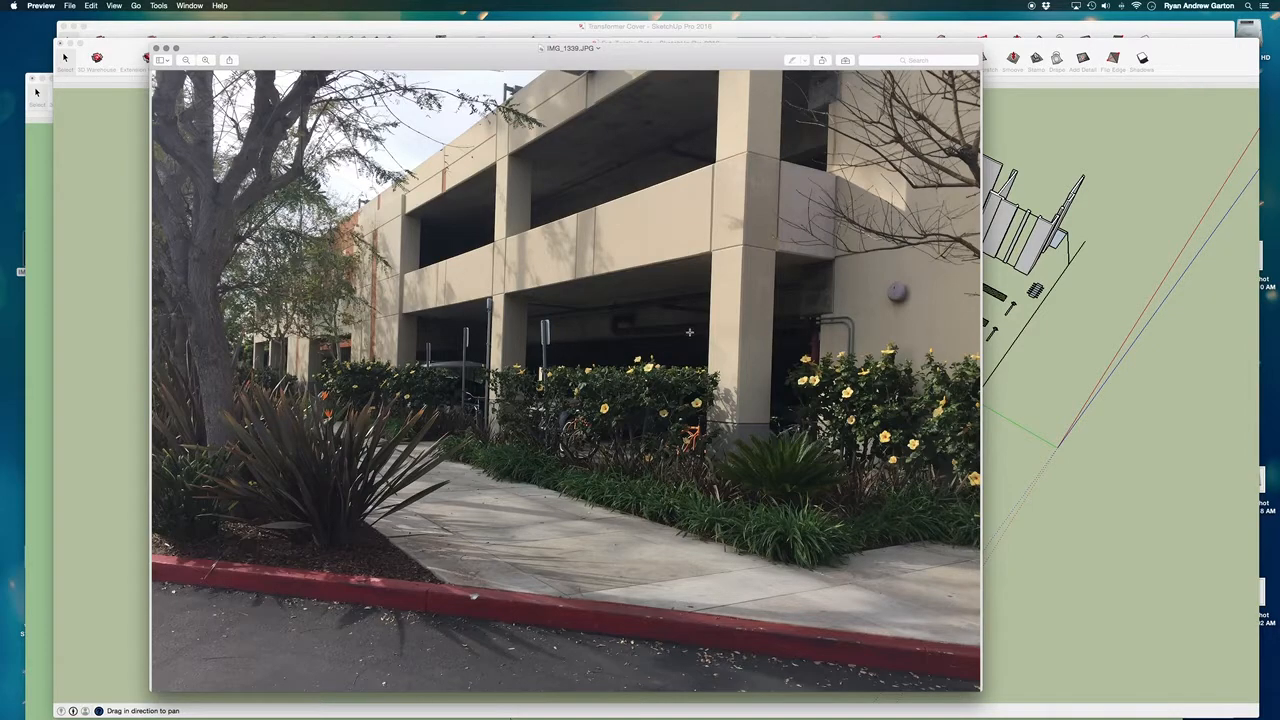
drag(587, 54, 559, 44)
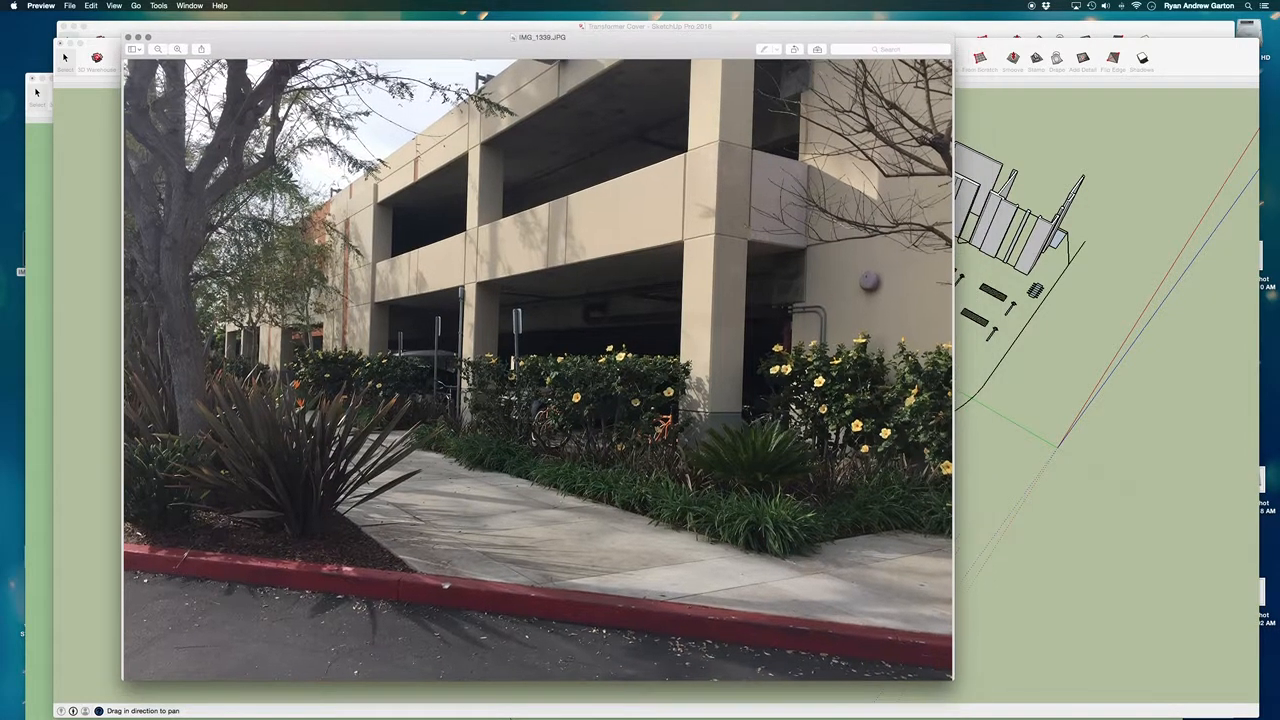
- Switch to the Ext_Twin's Gate model in SketchUp and examine the gate, hedges and surrounding site from overhead and near eye level
click(1170, 64)
scroll(706, 420, up, 6)
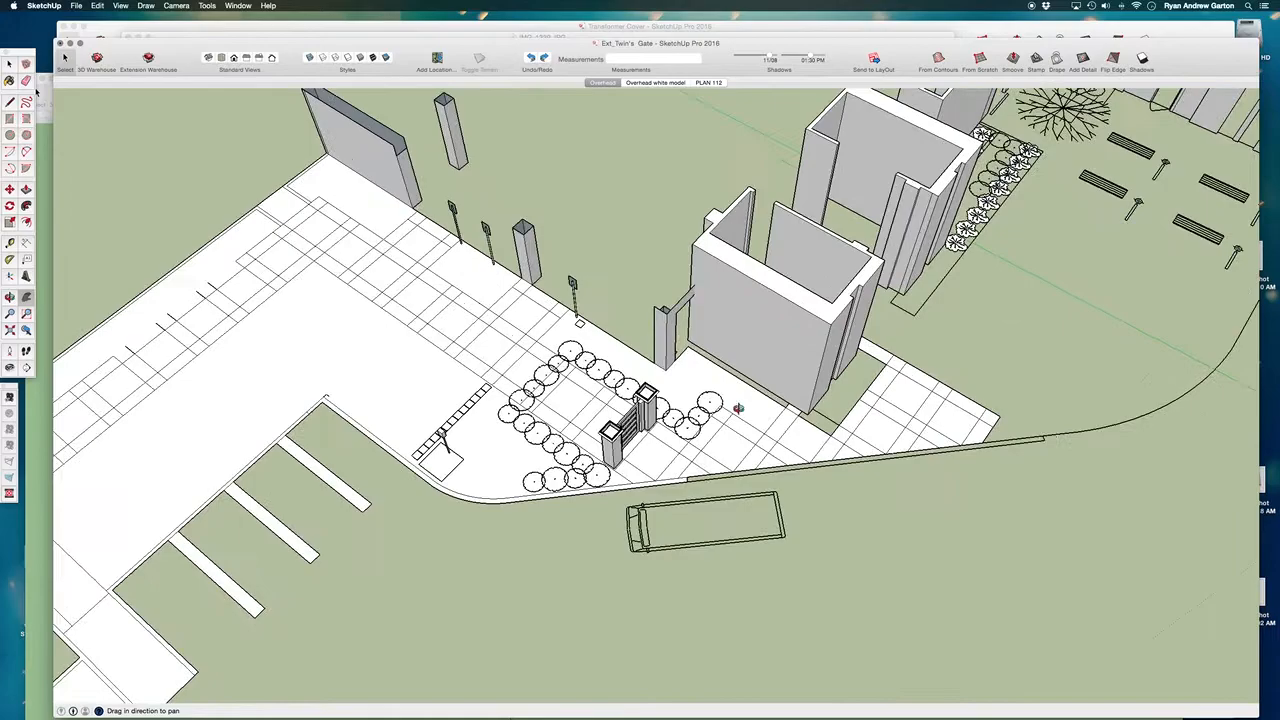
middle_drag(737, 406, 945, 587)
scroll(708, 360, up, 5)
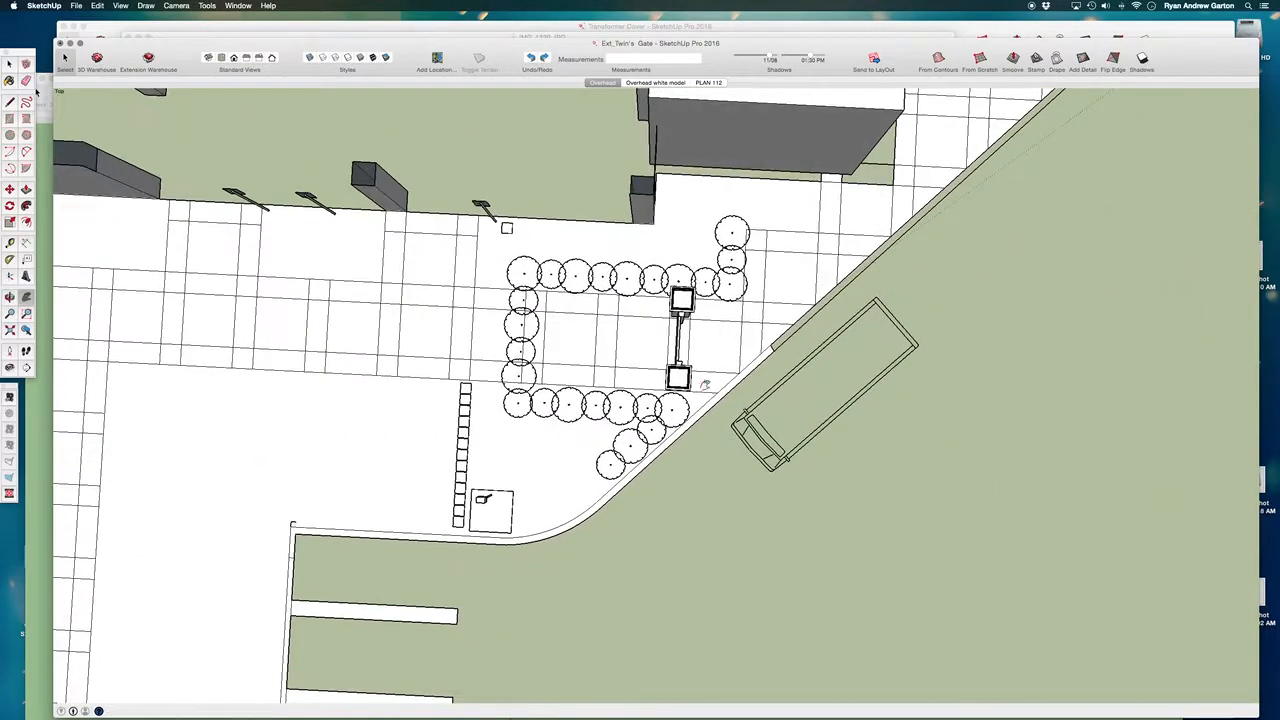
drag(720, 57, 723, 77)
middle_drag(645, 495, 620, 200)
mouse_move(565, 430)
middle_down()
mouse_move(505, 275)
mouse_move(570, 330)
middle_up()
scroll(628, 398, down, 3)
mouse_move(755, 390)
middle_down()
mouse_move(927, 441)
mouse_move(720, 320)
mouse_move(570, 210)
mouse_move(567, 279)
middle_up()
mouse_move(720, 80)
mouse_down()
mouse_move(743, 172)
mouse_move(885, 95)
mouse_up()
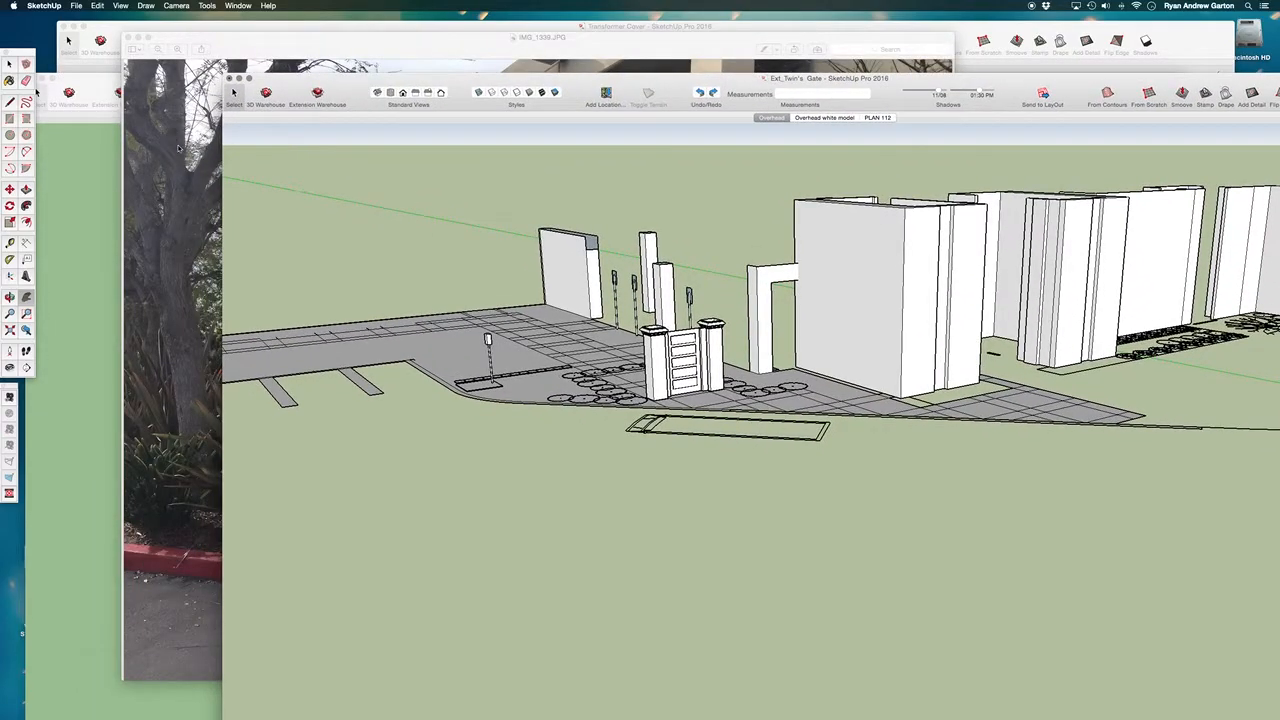
- Compare the IMG_1339.JPG site photo with the gate, paving and planting layout in the Ext_Twin's Gate model
click(178, 148)
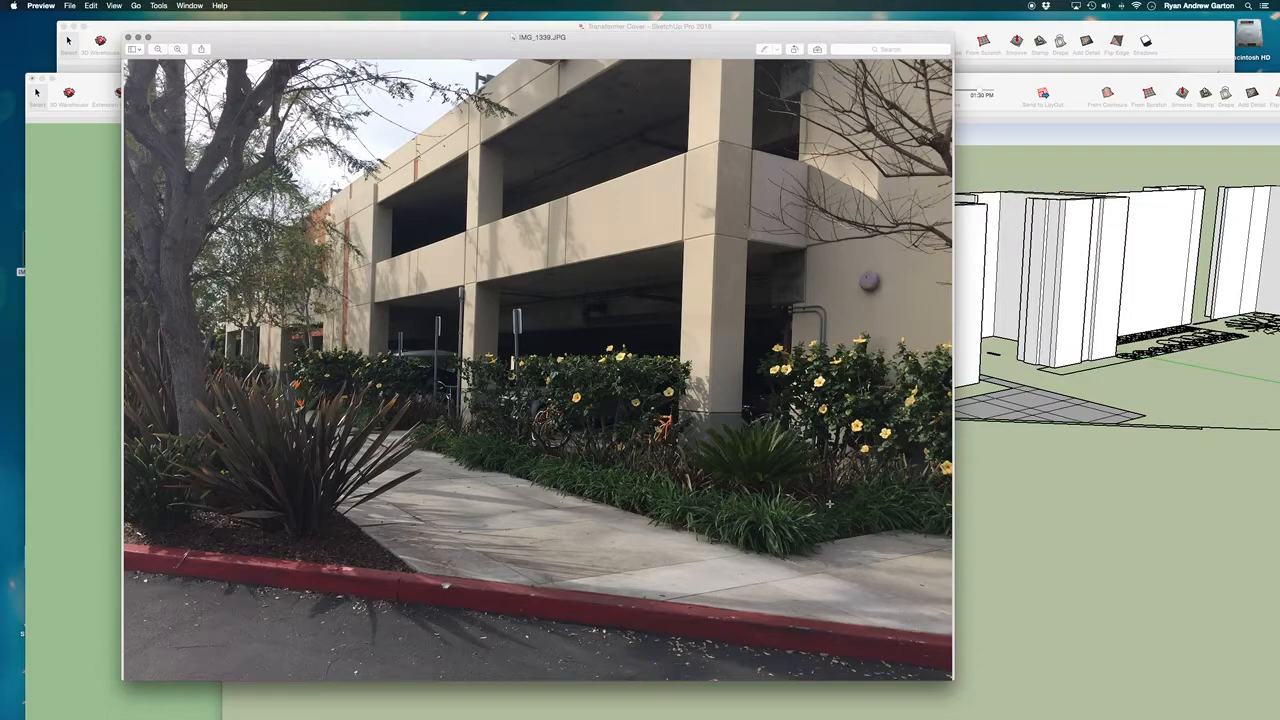
mouse_move(683, 49)
mouse_down()
mouse_move(686, 63)
mouse_move(669, 54)
mouse_up()
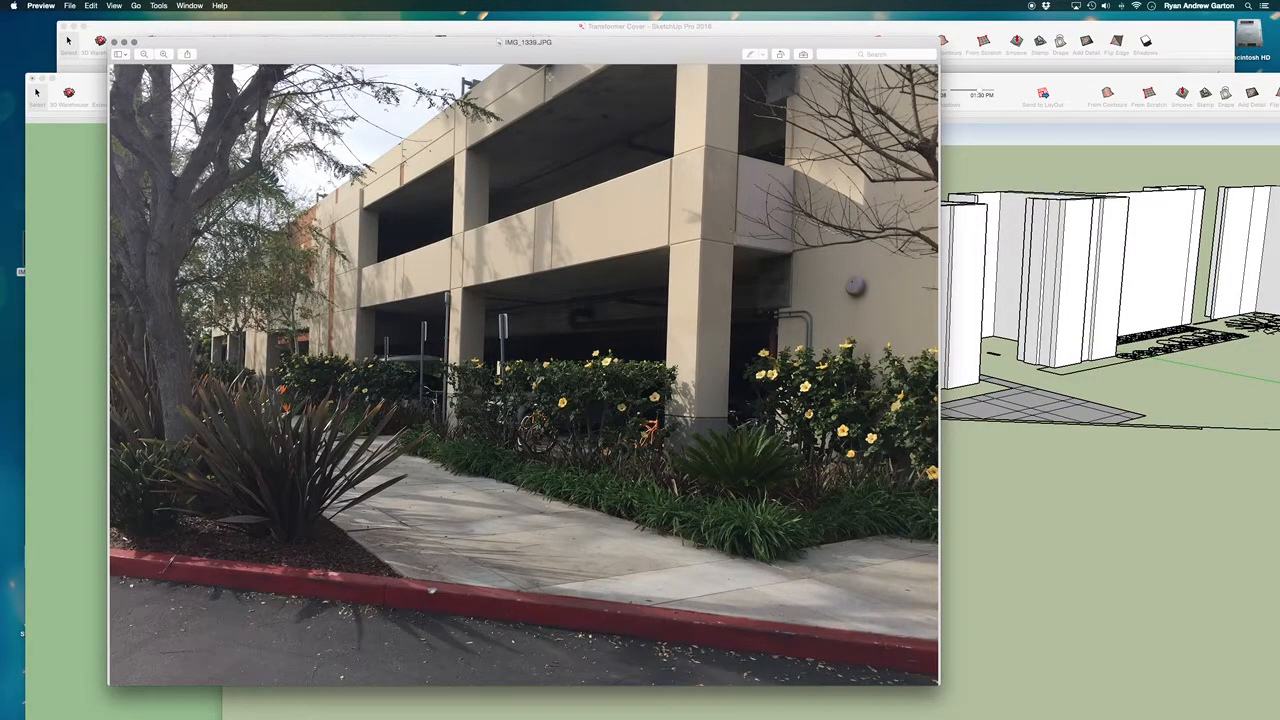
click(1048, 470)
scroll(740, 310, up, 5)
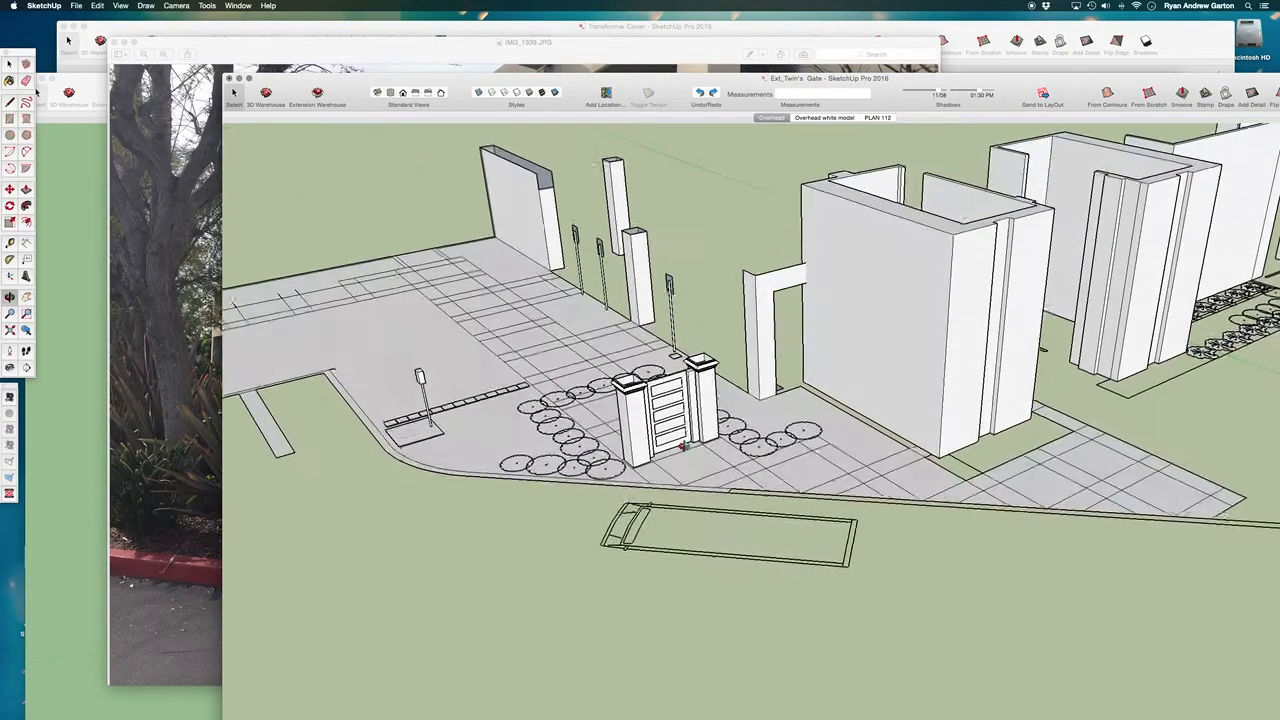
scroll(604, 440, down, 5)
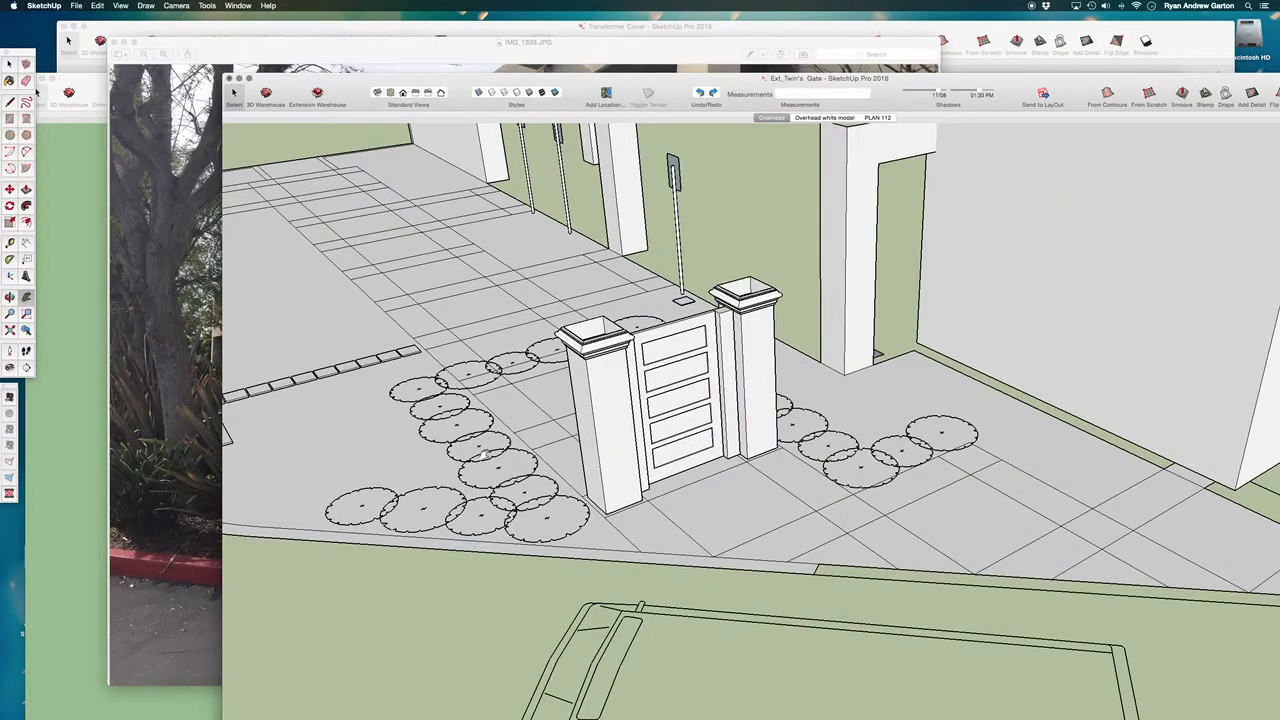
scroll(531, 368, up, 5)
click(327, 101)
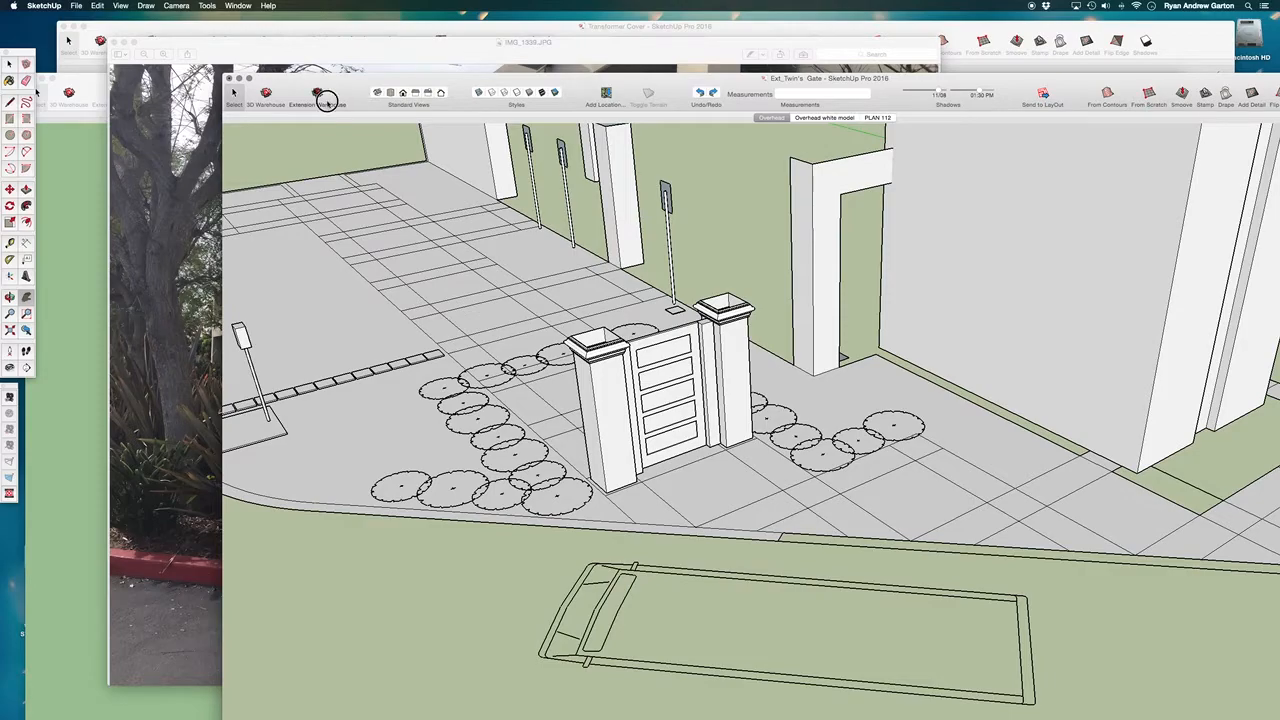
drag(343, 84, 429, 163)
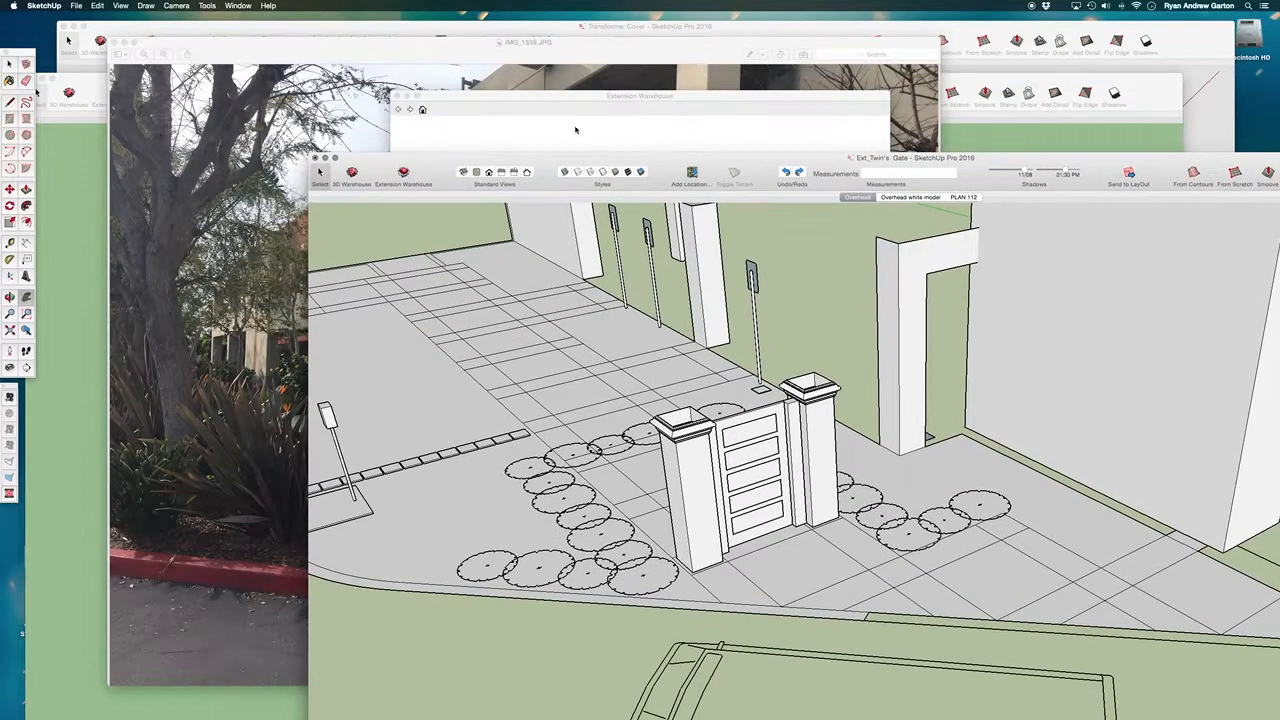
click(398, 97)
- Switch to the EXT Twin Gate_Match Photo model, examine the detailed gate and hedges, and show them over the photo with the IMG_1339 scene
click(1005, 122)
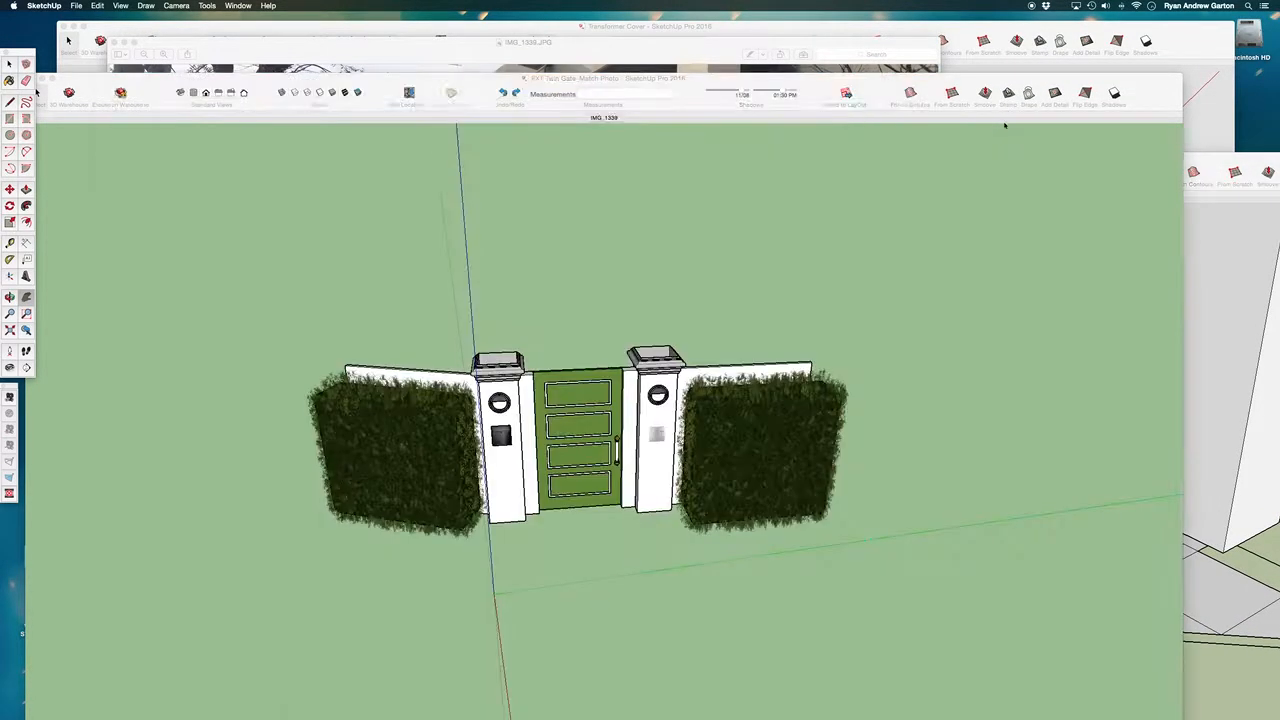
drag(742, 84, 744, 29)
mouse_move(563, 350)
middle_down()
mouse_move(461, 419)
mouse_move(606, 357)
mouse_move(607, 418)
mouse_move(486, 427)
mouse_move(717, 453)
mouse_move(769, 359)
middle_up()
scroll(612, 362, up, 4)
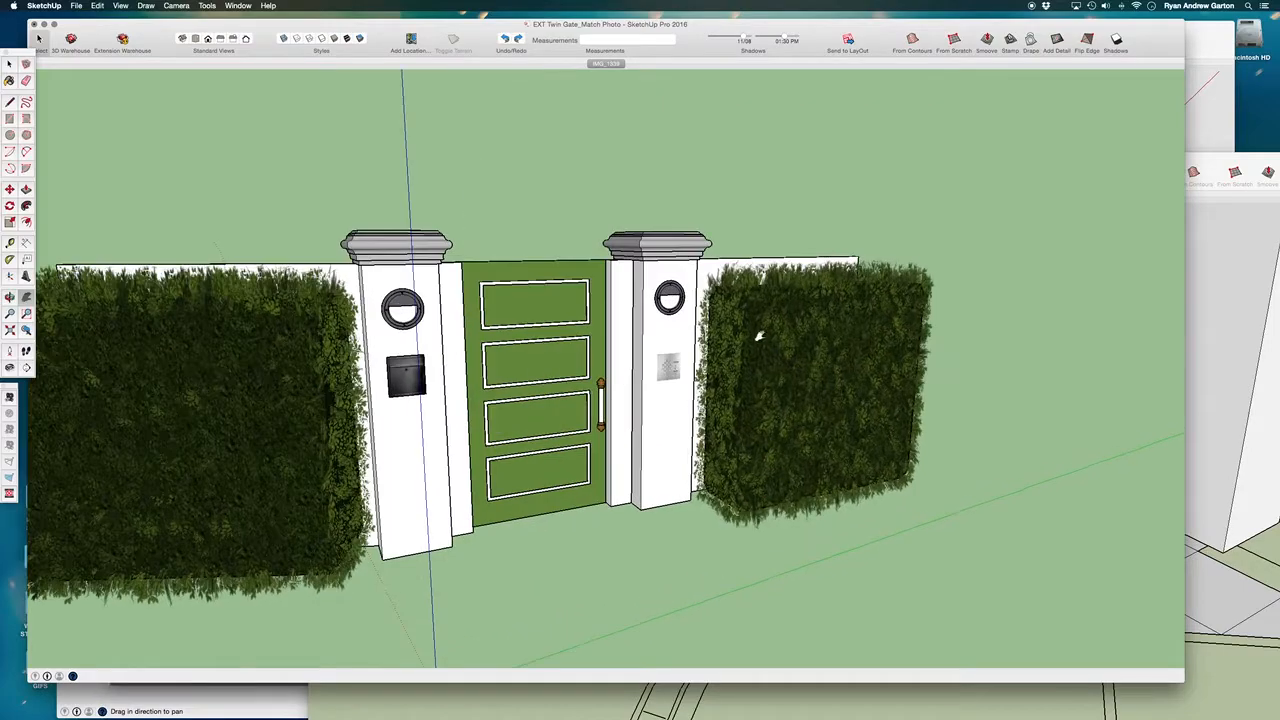
drag(630, 367, 733, 347)
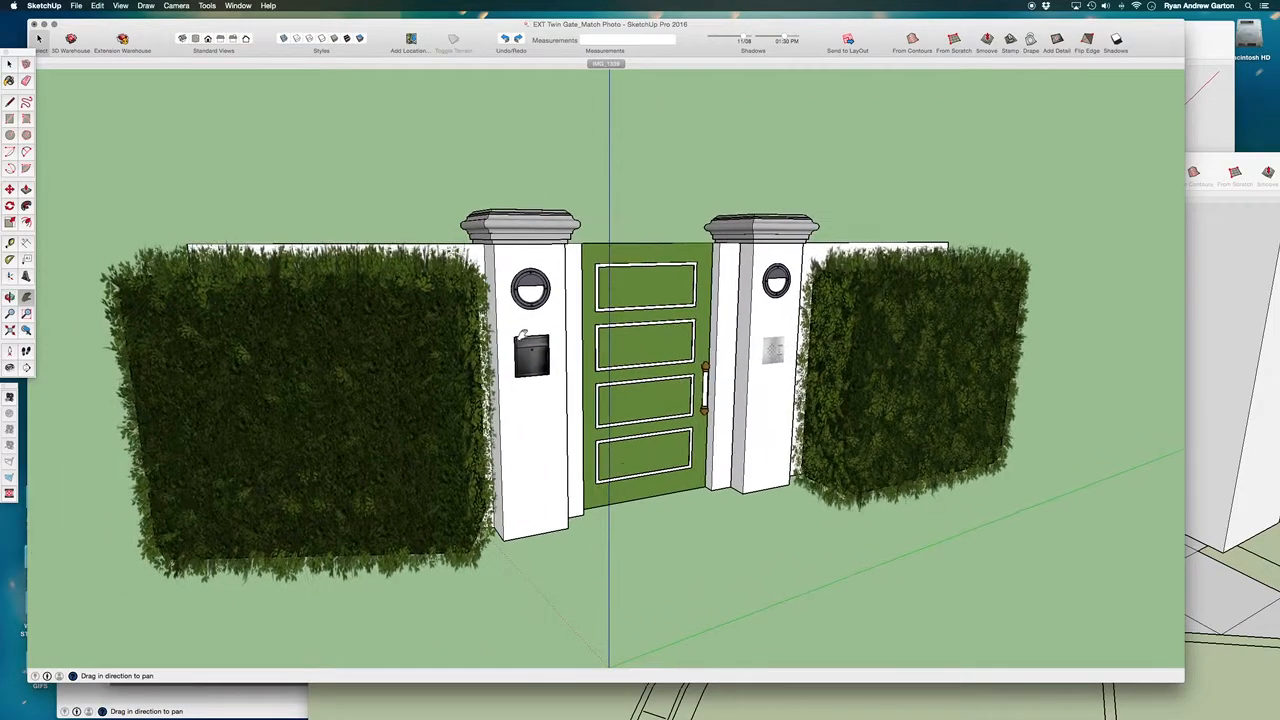
scroll(535, 343, down, 5)
middle_drag(537, 343, 515, 357)
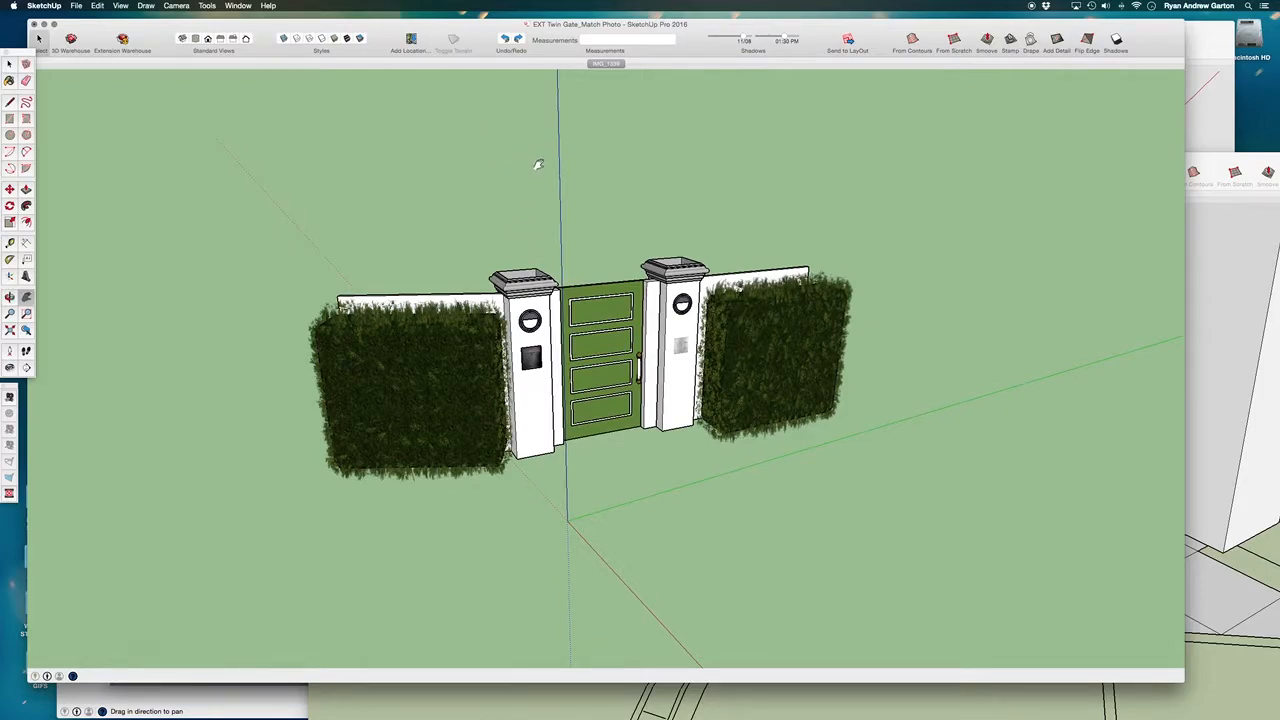
click(605, 64)
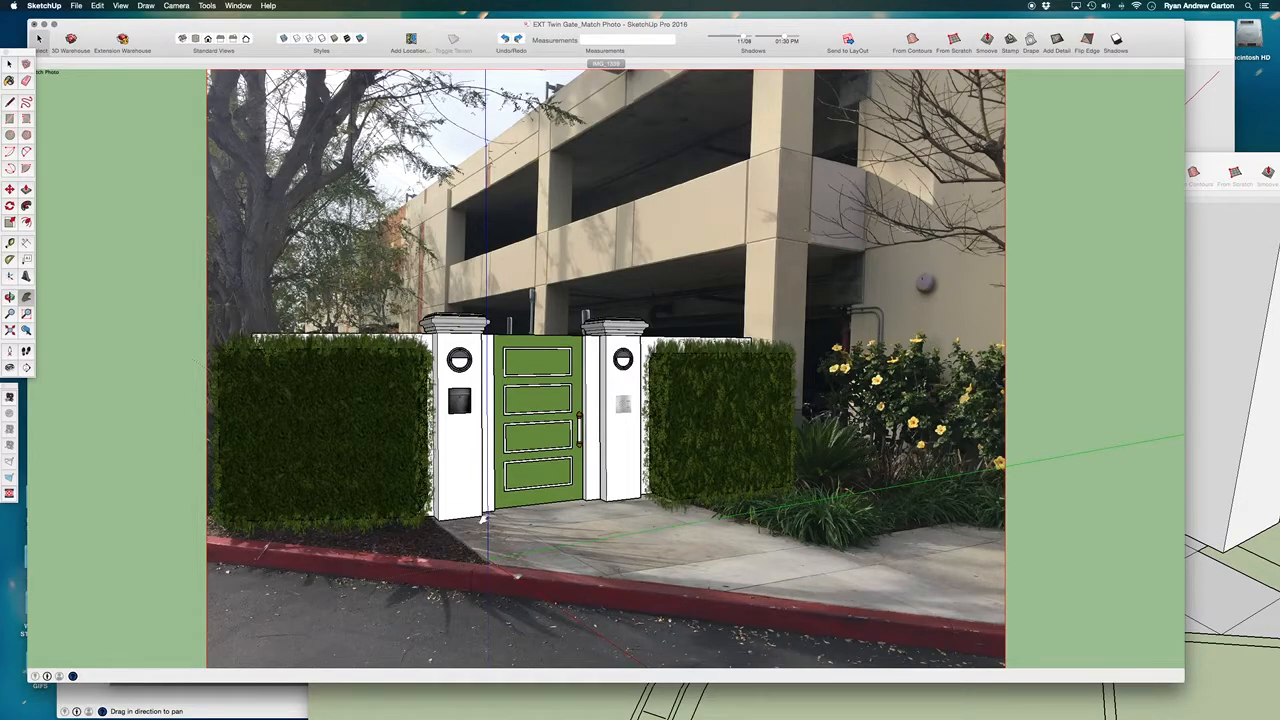
- Draw a rectangle on the walkway in front of the gate and Push/Pull it up into a tall box
key(r)
click(562, 524)
click(935, 547)
key(space)
click(758, 563)
key(p)
click(752, 560)
click(777, 166)
- Move the whole box from the walkway to behind the gate to test the perspective, and delete it
key(space)
click(783, 291)
triple_click(783, 291)
key(m)
click(943, 578)
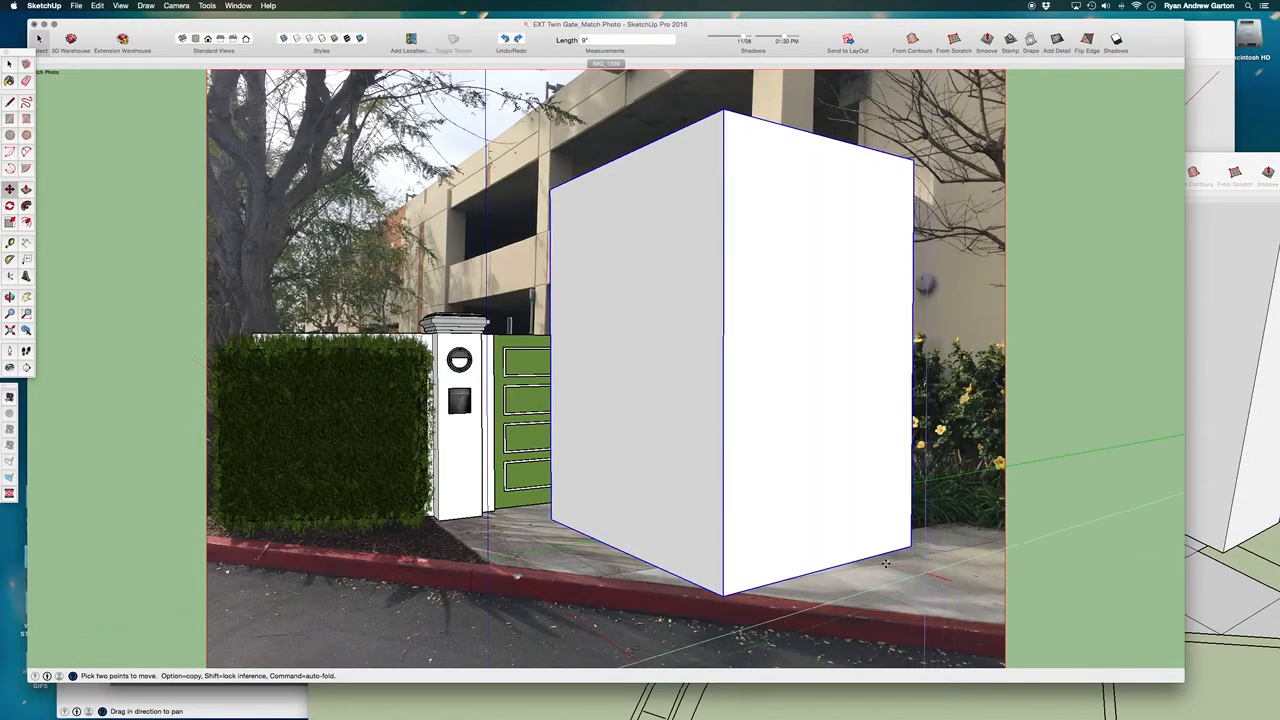
click(523, 405)
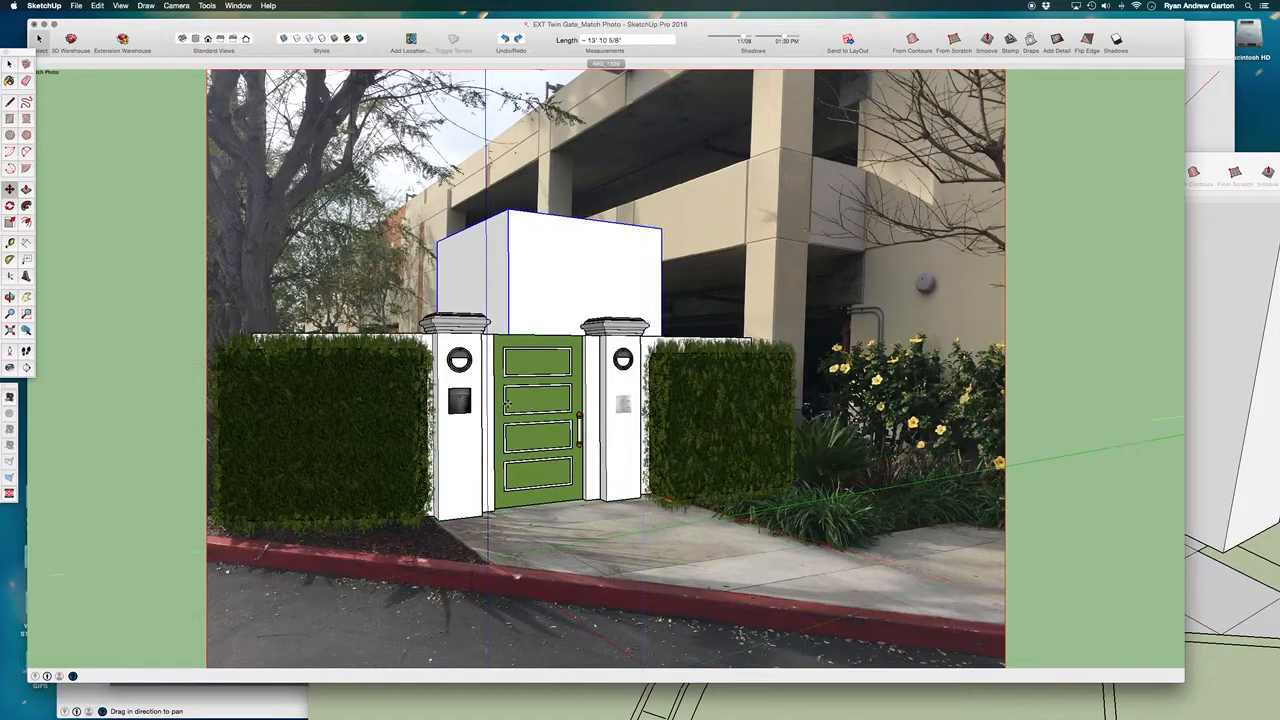
click(612, 258)
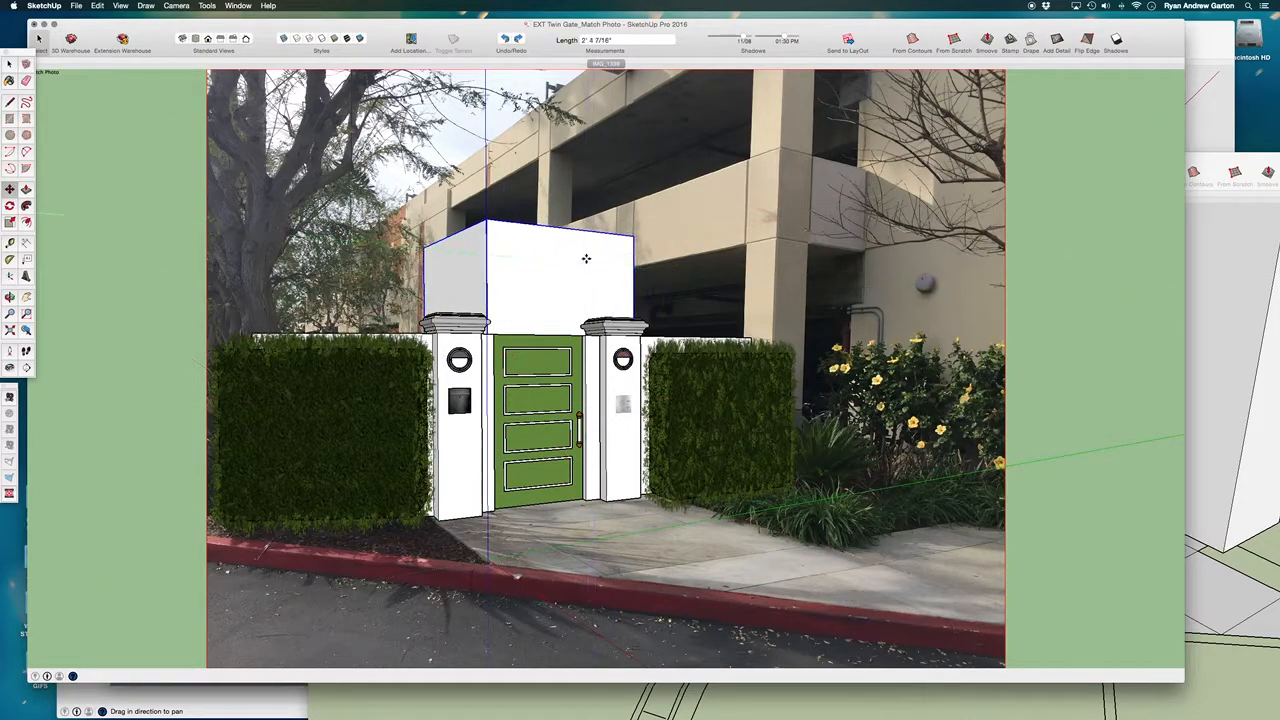
key(Delete)
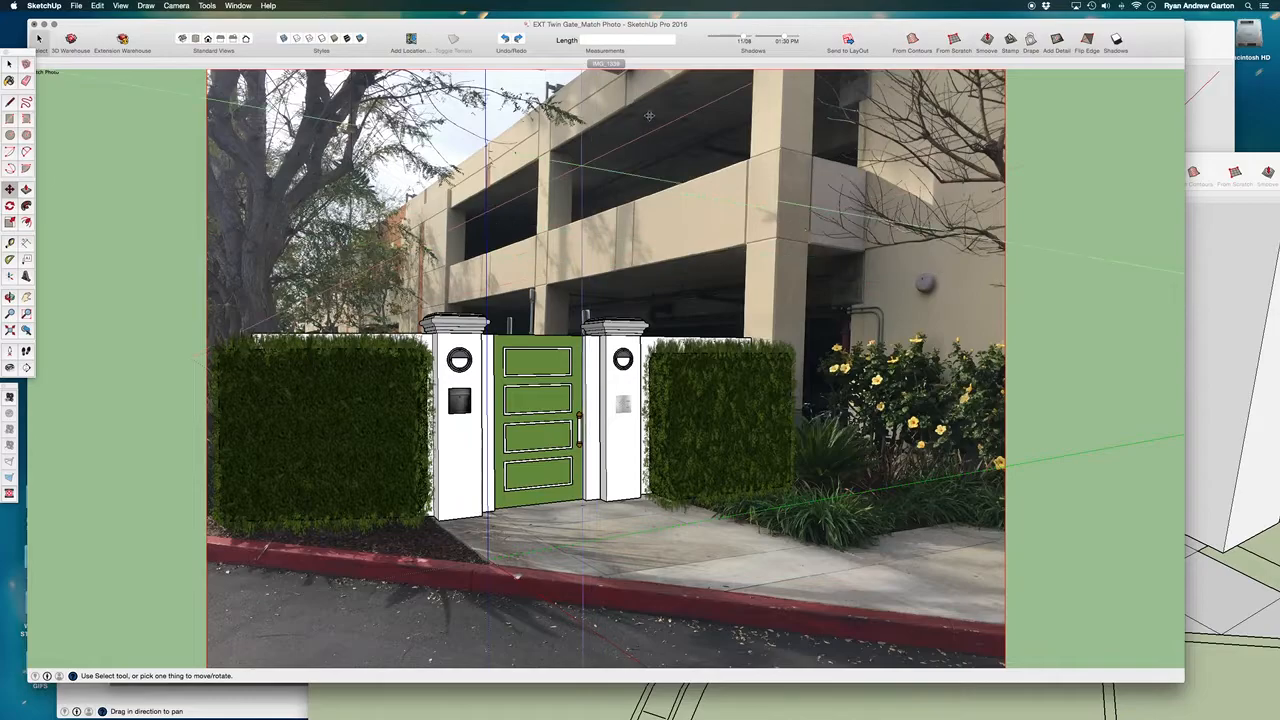
- Orbit the gate model away from the photo, restore the IMG_1339 scene, and minimize the model's window
middle_drag(686, 414, 430, 500)
click(606, 63)
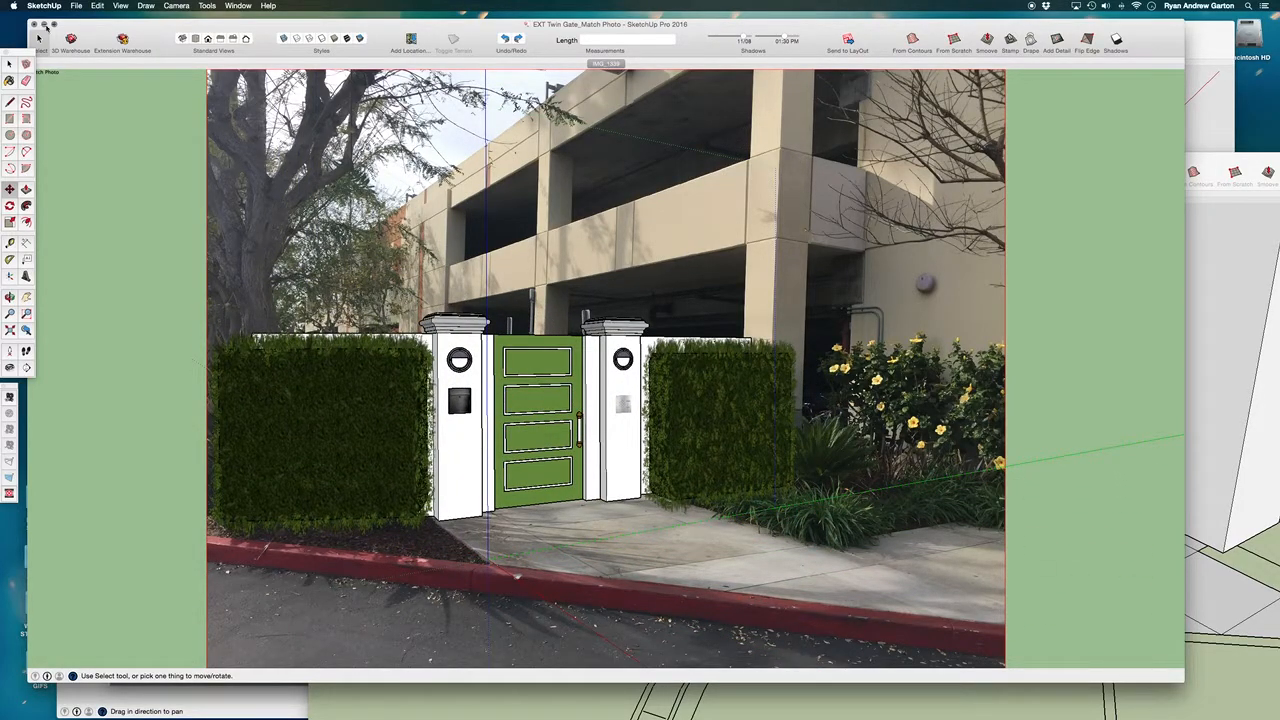
click(44, 23)
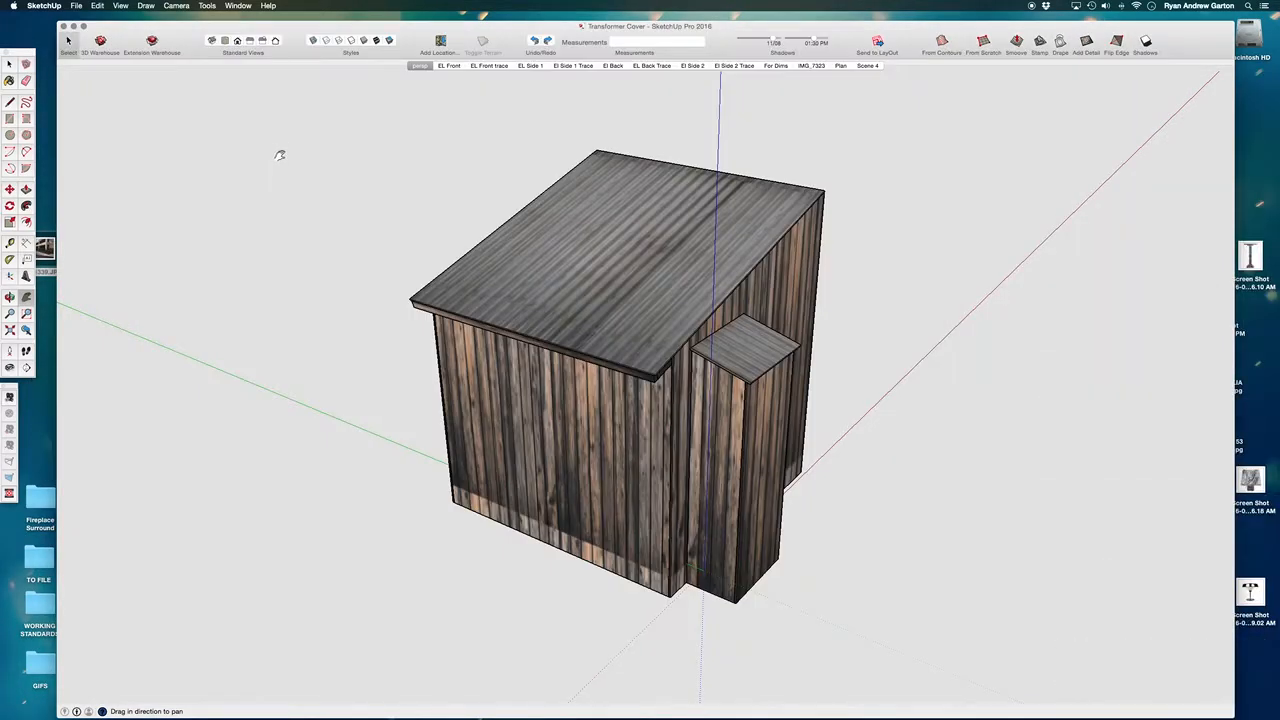
- Examine the wooden shed in the Transformer Cover model from several angles
drag(280, 154, 475, 404)
drag(803, 346, 728, 384)
scroll(722, 374, up, 3)
scroll(723, 382, up, 3)
middle_drag(723, 382, 497, 216)
scroll(633, 373, down, 3)
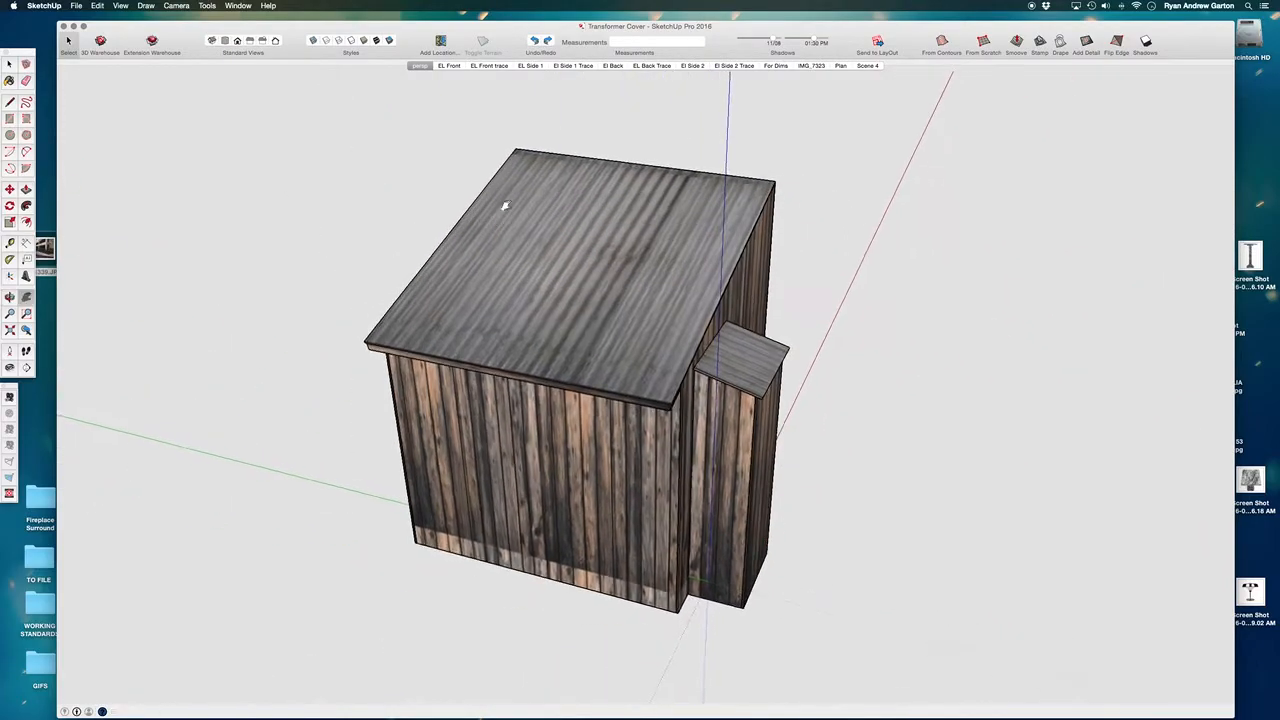
- Review the shed's front and side elevation scenes and the Plan scene, ending on the IMG_7323 match photo scene
click(445, 65)
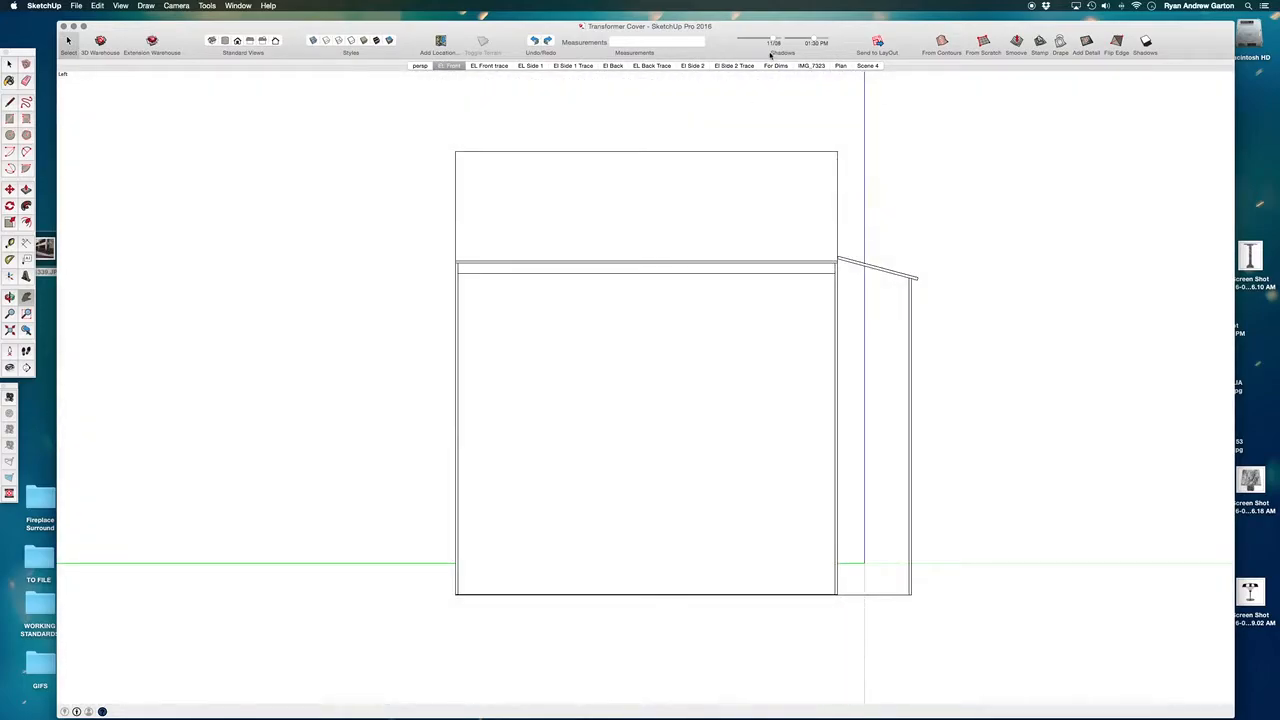
click(487, 68)
click(522, 65)
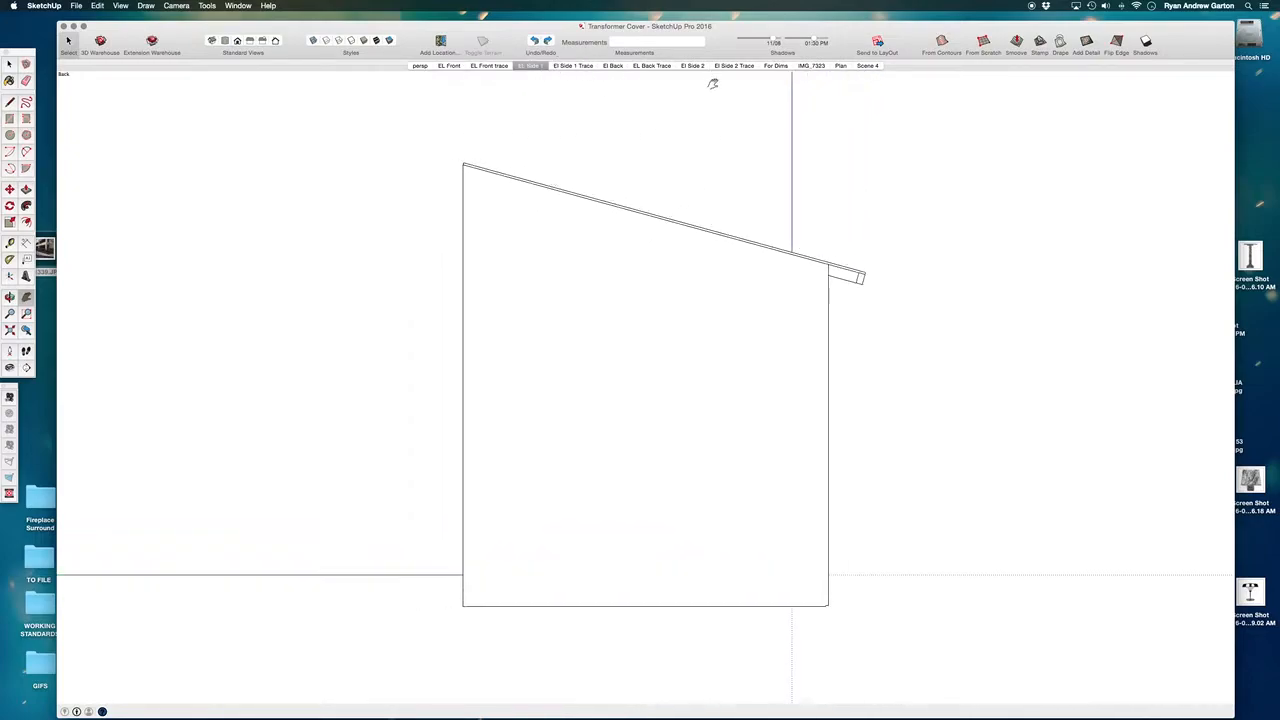
click(838, 66)
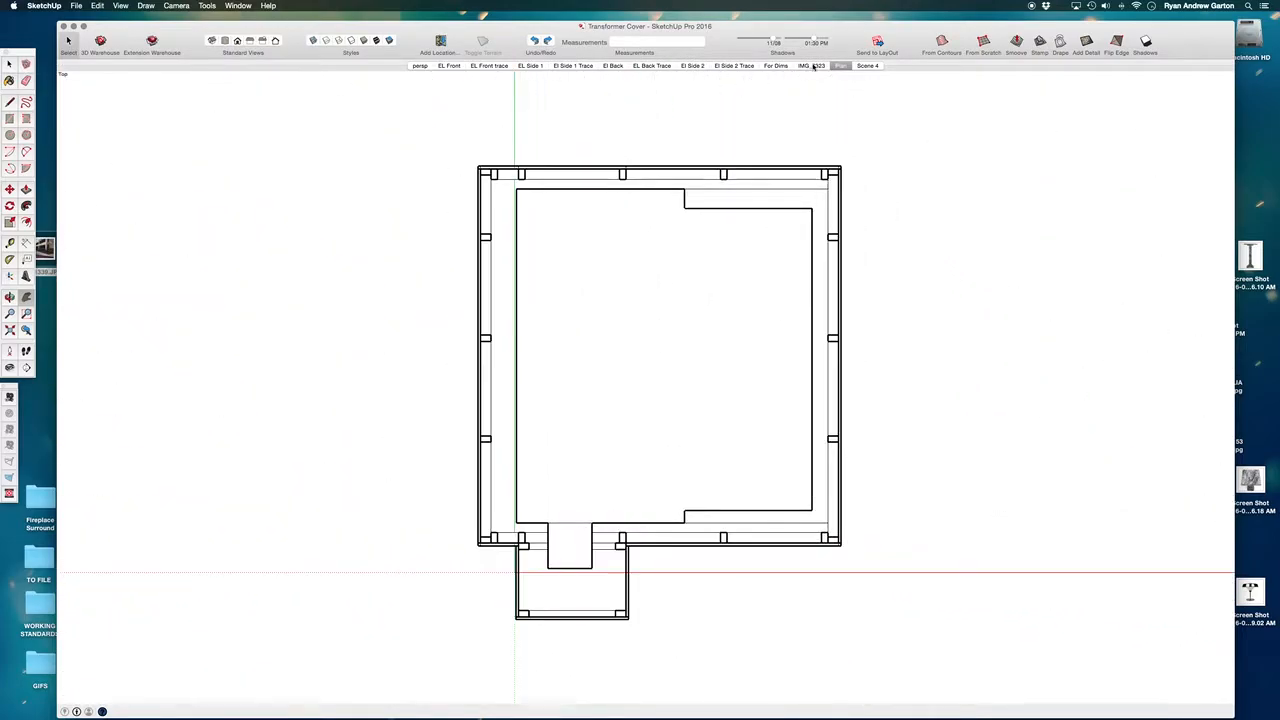
click(810, 66)
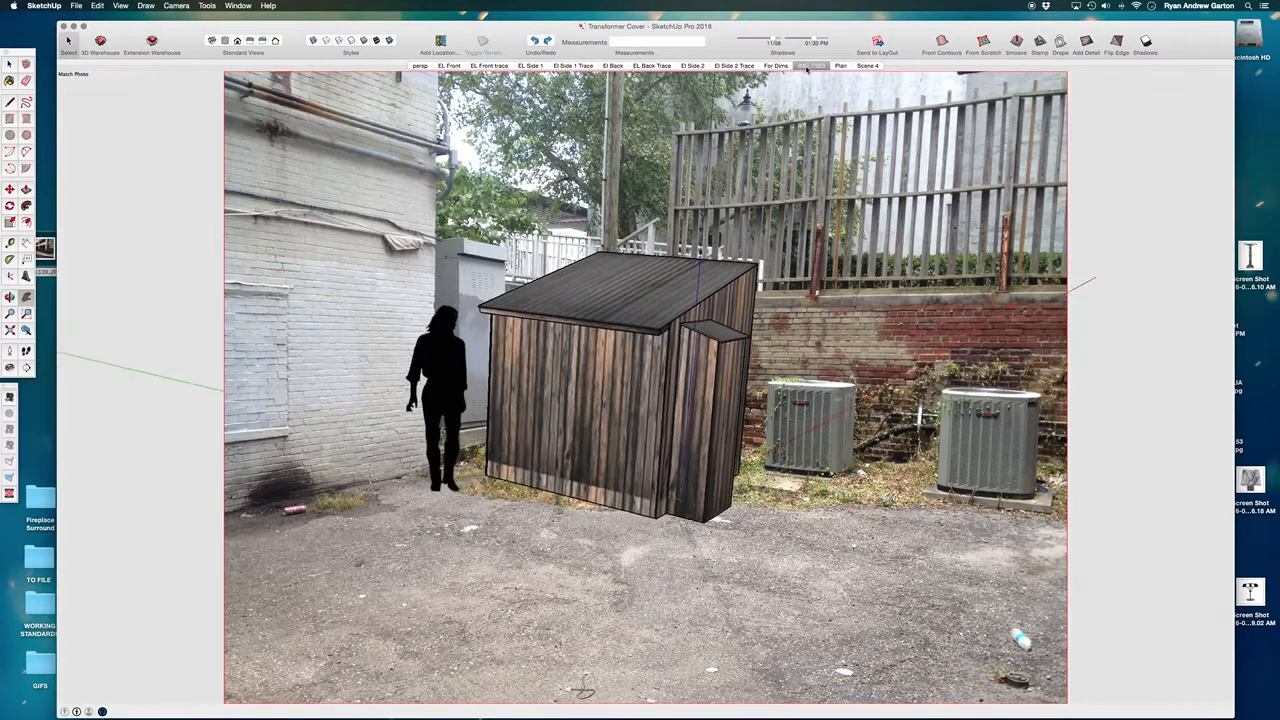
- Delete the shed to reveal the transformer in the photo, and undo the deletion
key(space)
drag(458, 222, 881, 558)
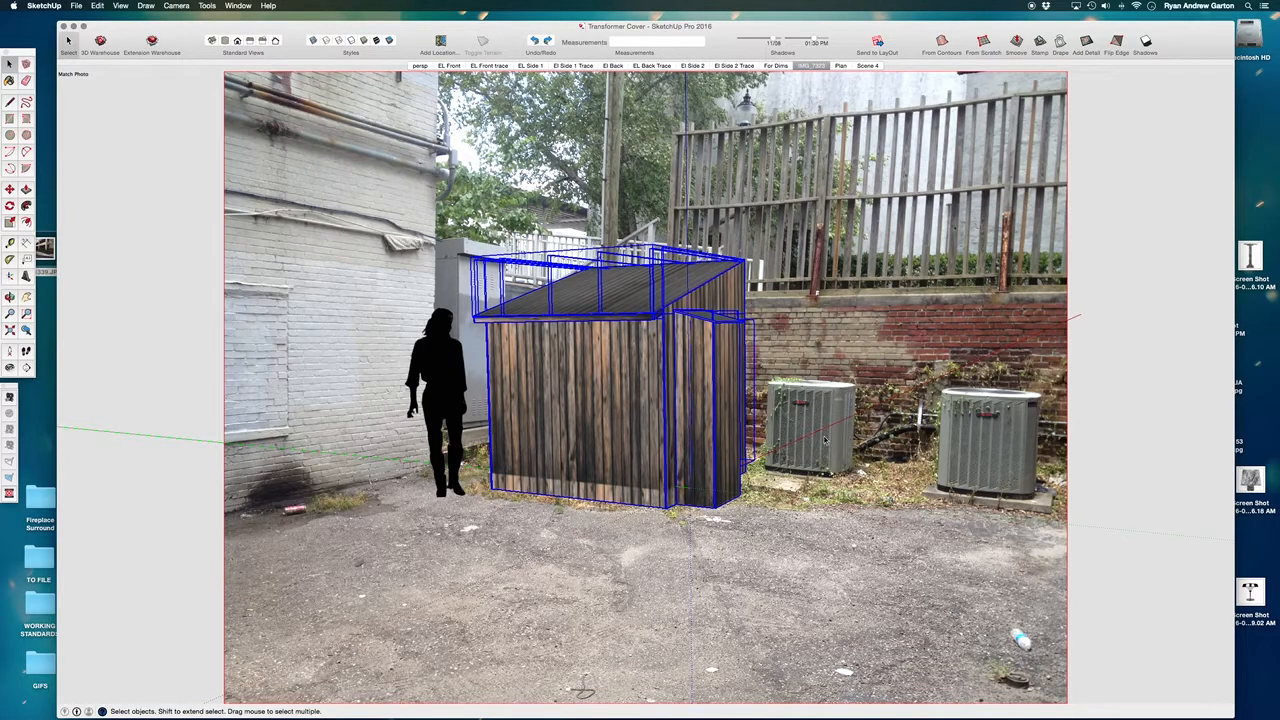
key(Delete)
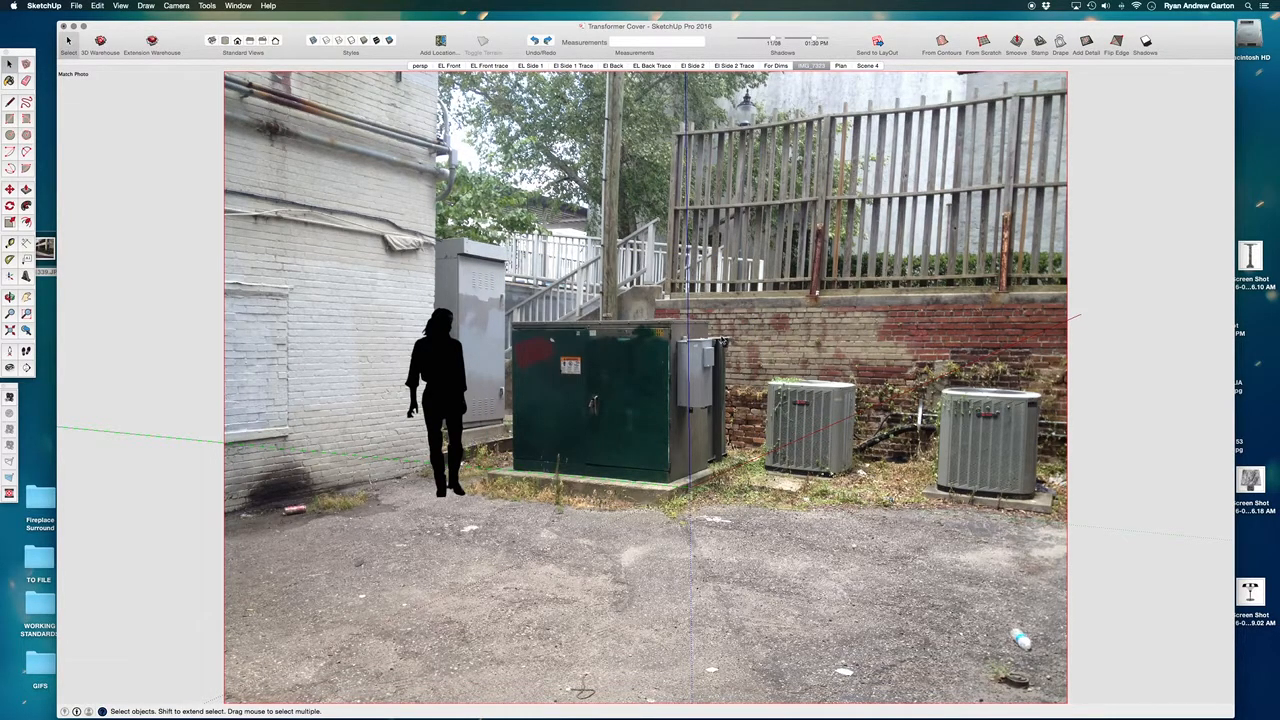
key(super+z)
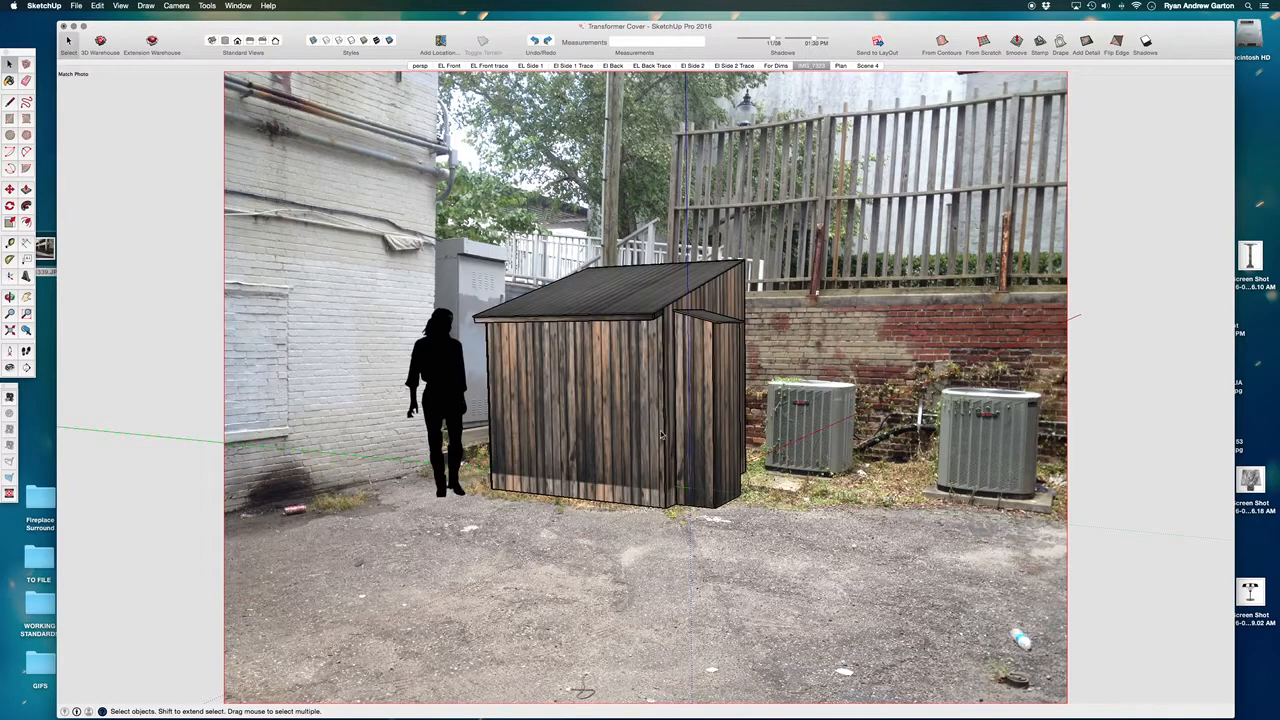
- Try moving the whole shed around within the matched photo, and cancel the move and clear the selection
drag(426, 212, 846, 650)
key(m)
click(801, 516)
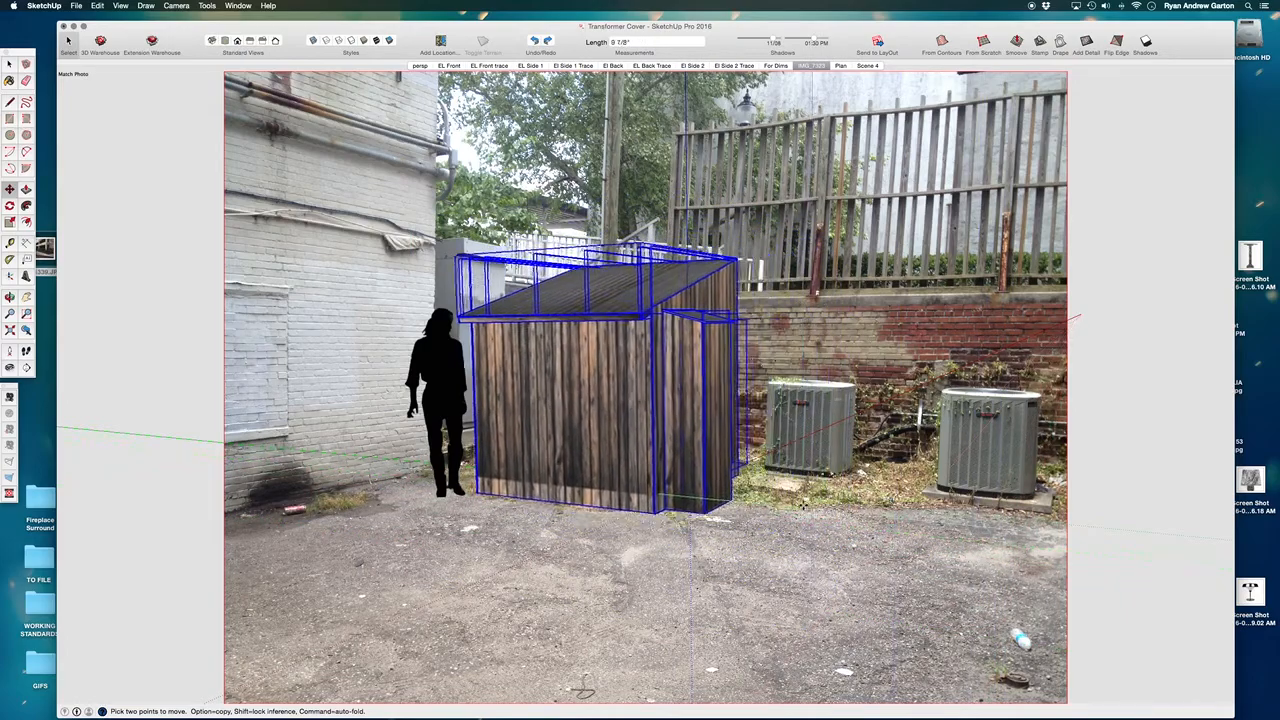
key(Escape)
key(space)
click(181, 285)
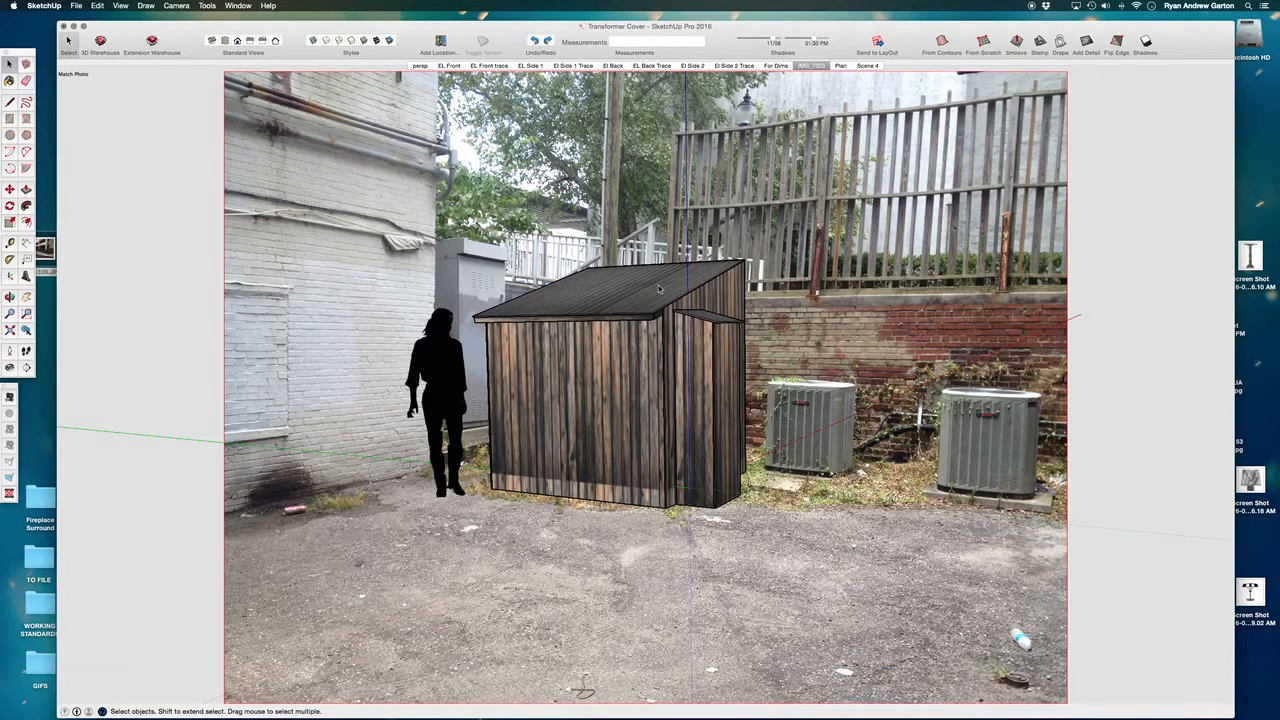
- Orbit the shed out of the matched photo and restore the IMG_7323 scene to compare both views
middle_drag(757, 277, 780, 520)
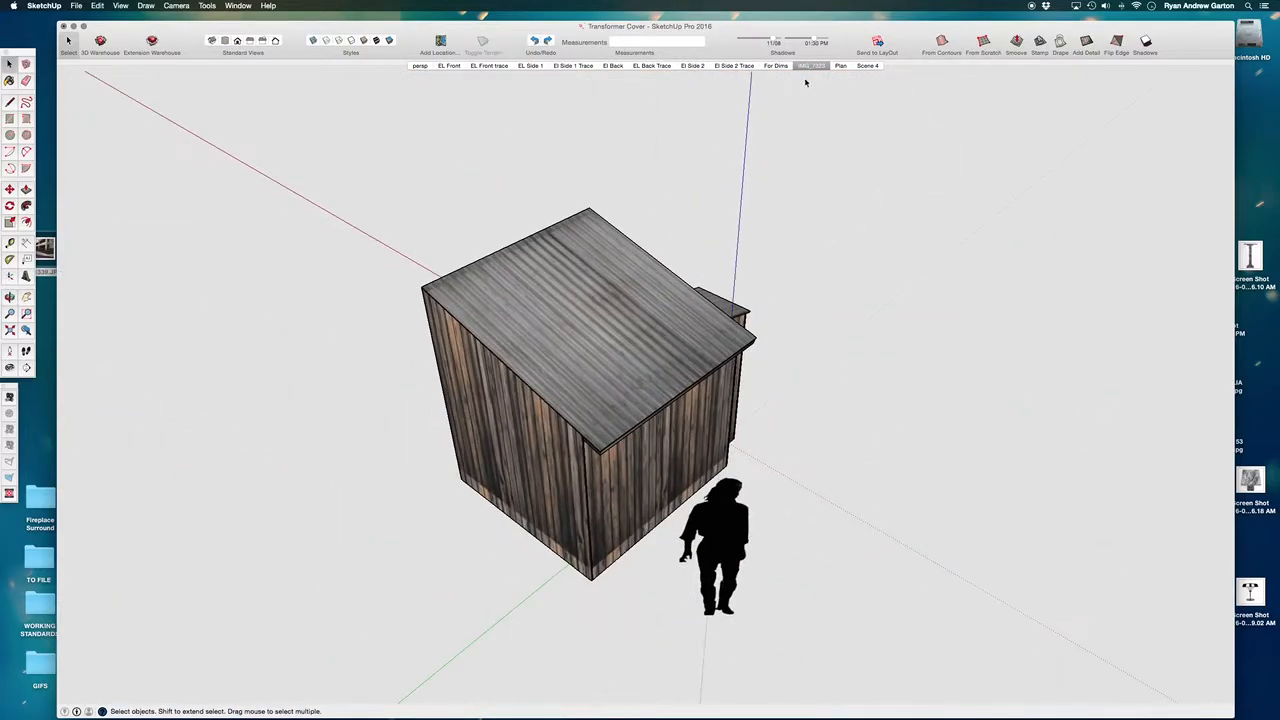
click(810, 65)
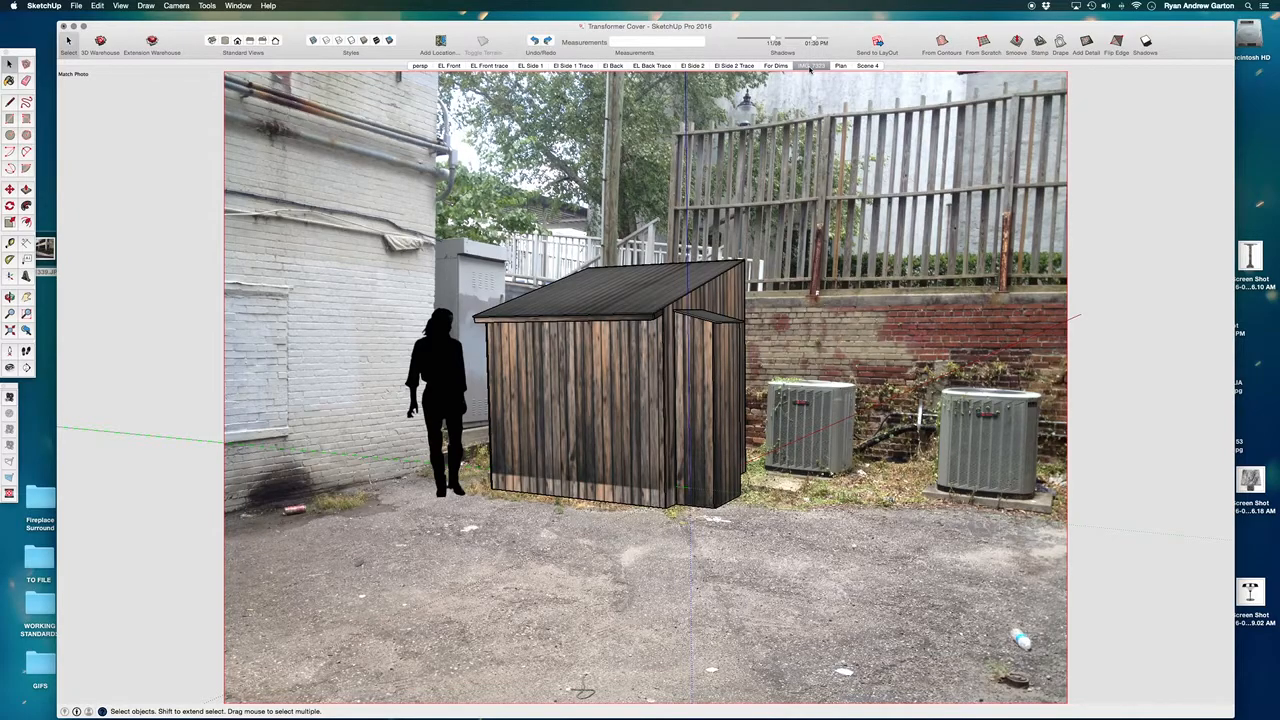
middle_drag(860, 330, 856, 118)
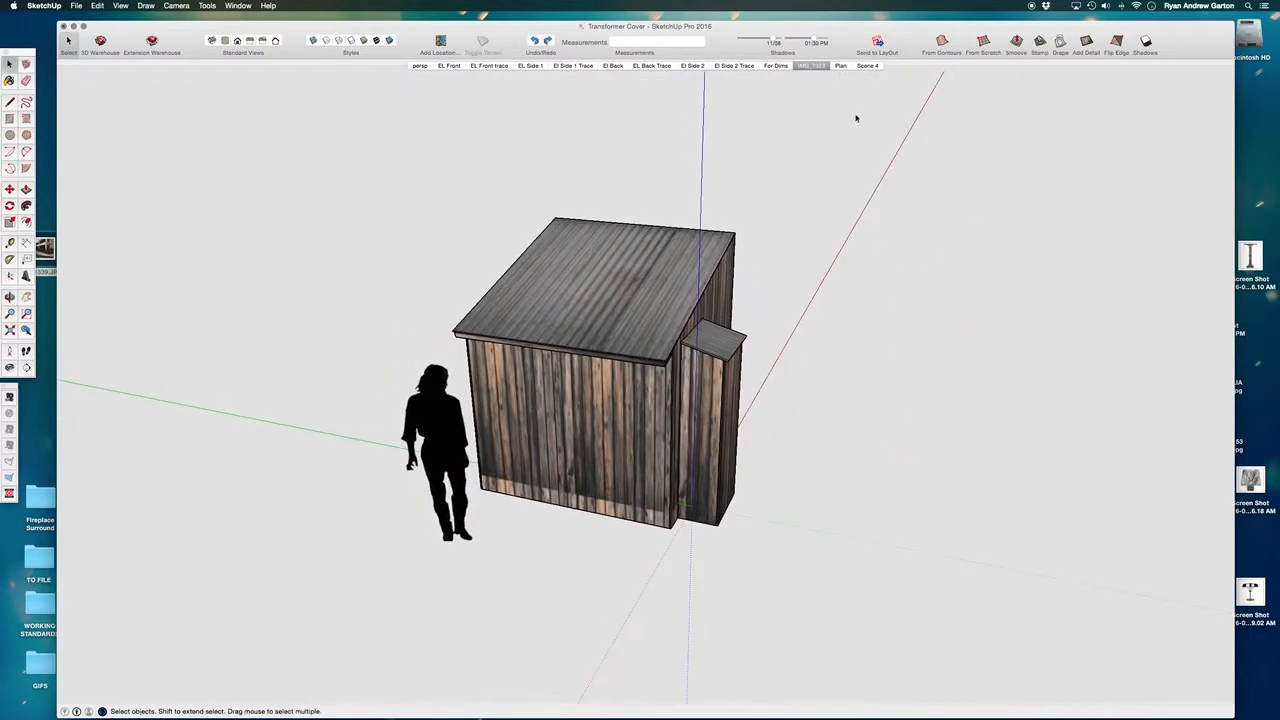
click(818, 68)
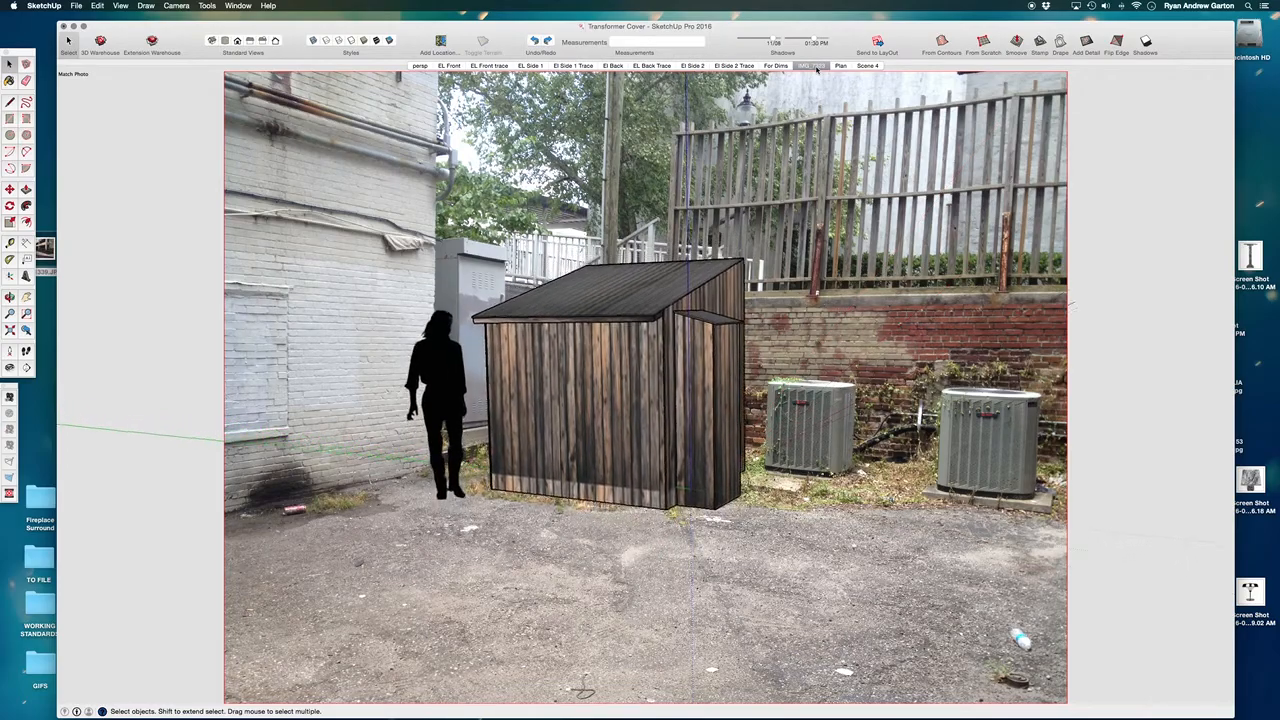